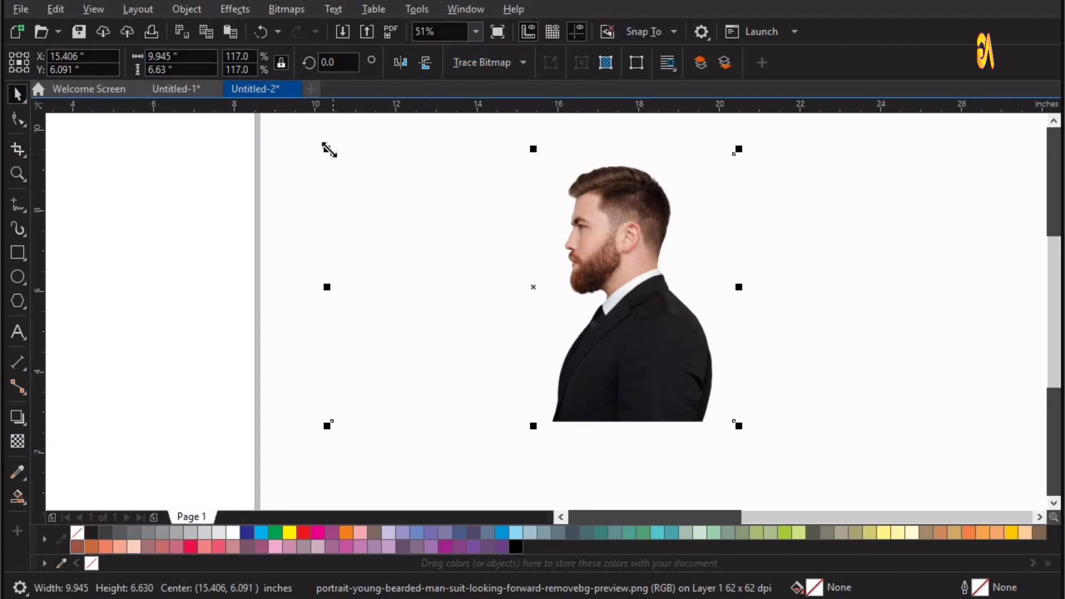
Scale the man's portrait down around its centre to about 3.92 inches wide
{"action": "left_click_drag", "start_coordinate": [330, 150], "coordinate": [407, 244]}
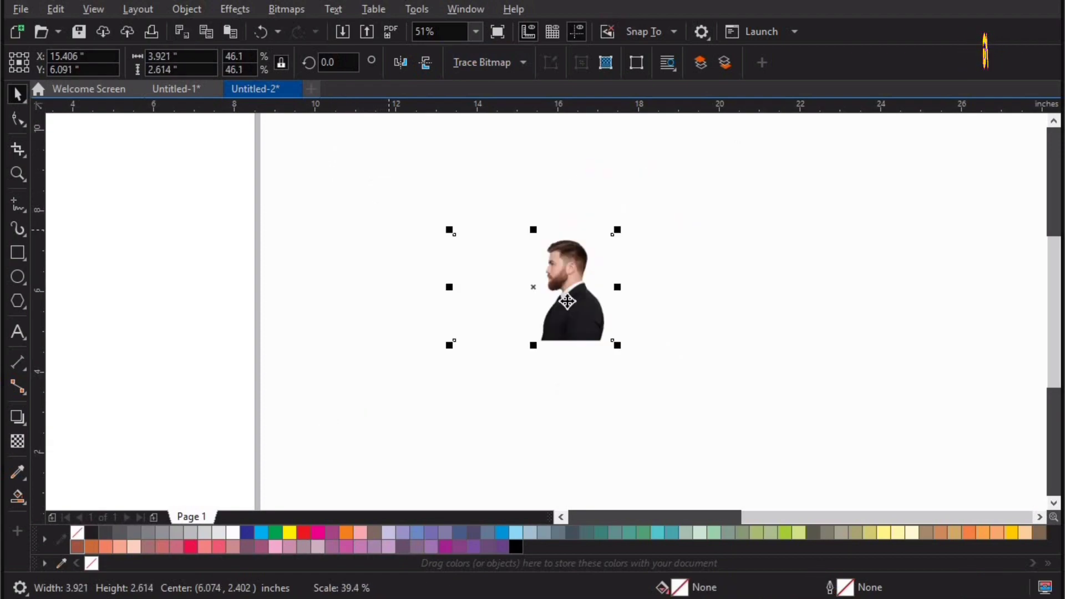
{"action": "key", "text": "F4"}
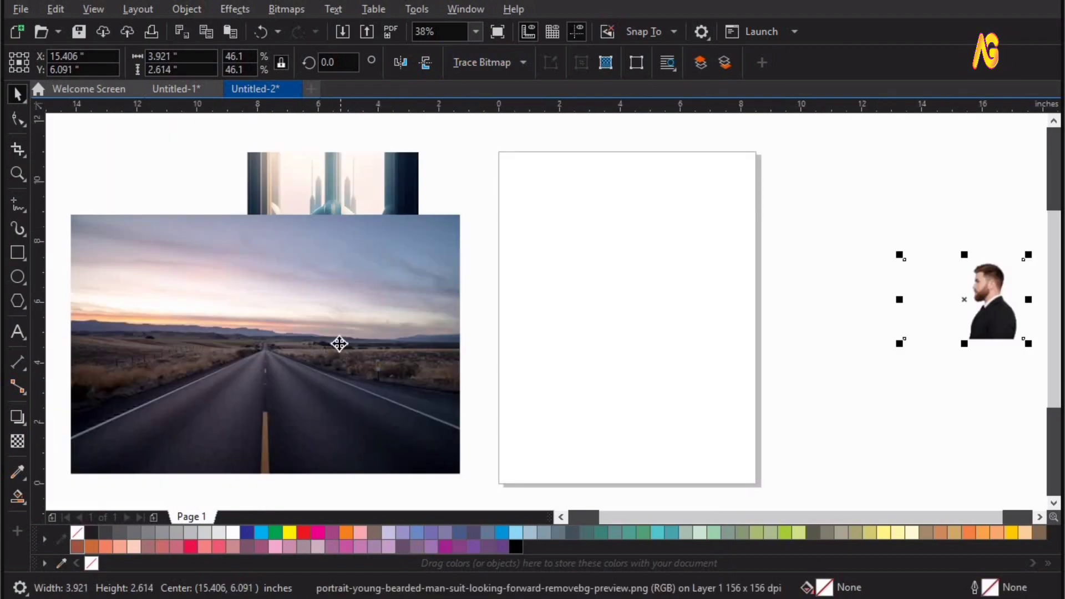
Repeat the same reduction on the road and building photos and place them one below the other at the page's edge
{"action": "left_click", "coordinate": [338, 343]}
{"action": "key", "text": "ctrl+r"}
{"action": "left_click", "coordinate": [305, 264]}
{"action": "key", "text": "ctrl+r"}
{"action": "left_click_drag", "start_coordinate": [280, 343], "coordinate": [697, 221]}
{"action": "left_click_drag", "start_coordinate": [318, 290], "coordinate": [718, 342]}
Trace the man's portrait with an Outline Trace of the High quality image type
{"action": "key", "text": "F4"}
{"action": "left_click_drag", "start_coordinate": [586, 183], "coordinate": [1060, 527]}
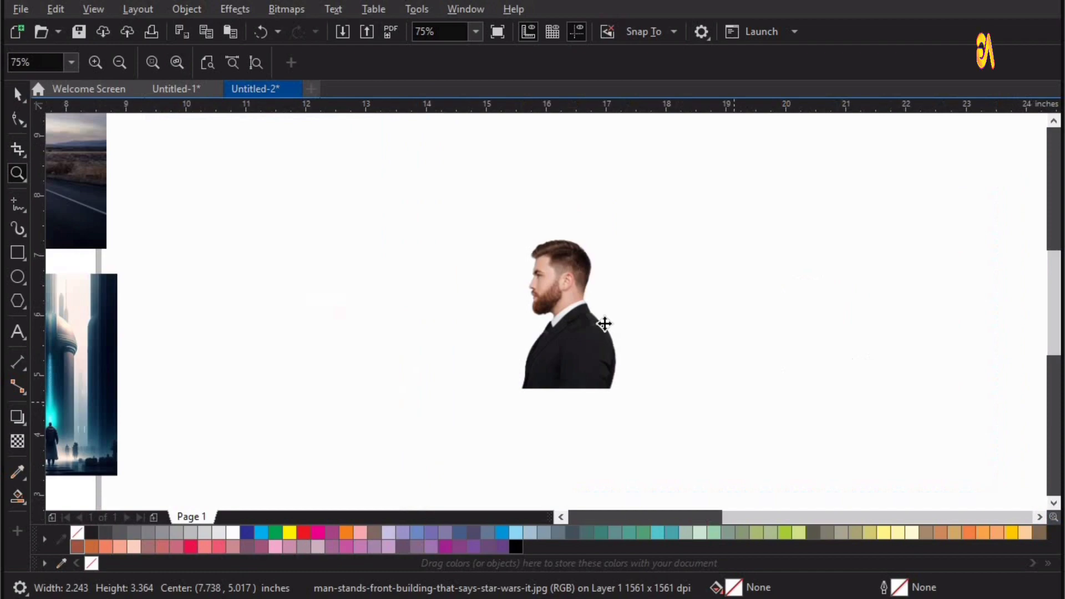
{"action": "left_click", "coordinate": [604, 323]}
{"action": "left_click", "coordinate": [488, 64]}
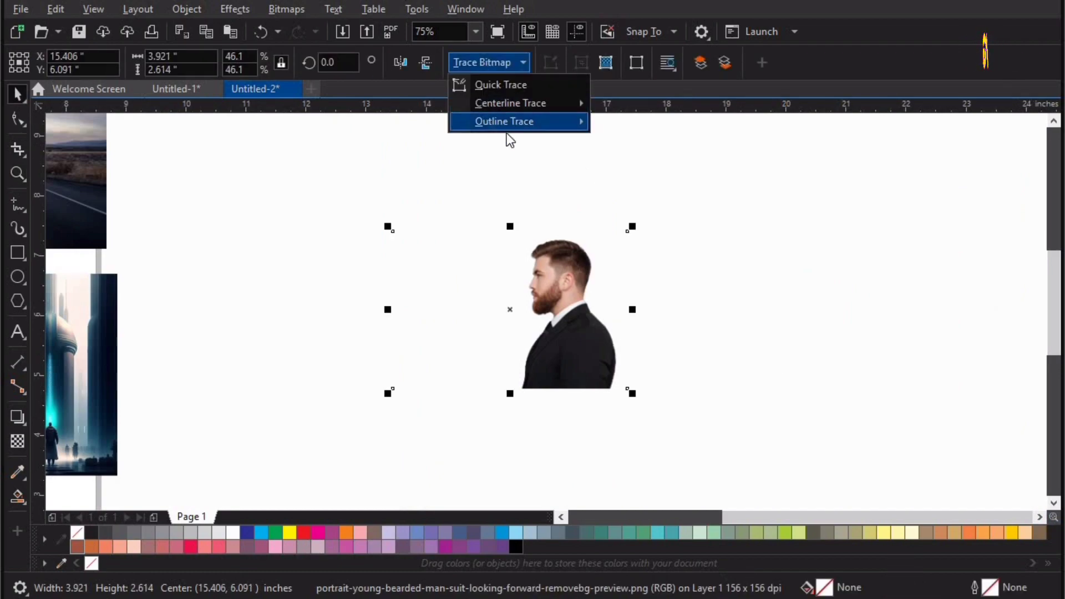
{"action": "mouse_move", "coordinate": [506, 123]}
{"action": "left_click", "coordinate": [651, 215]}
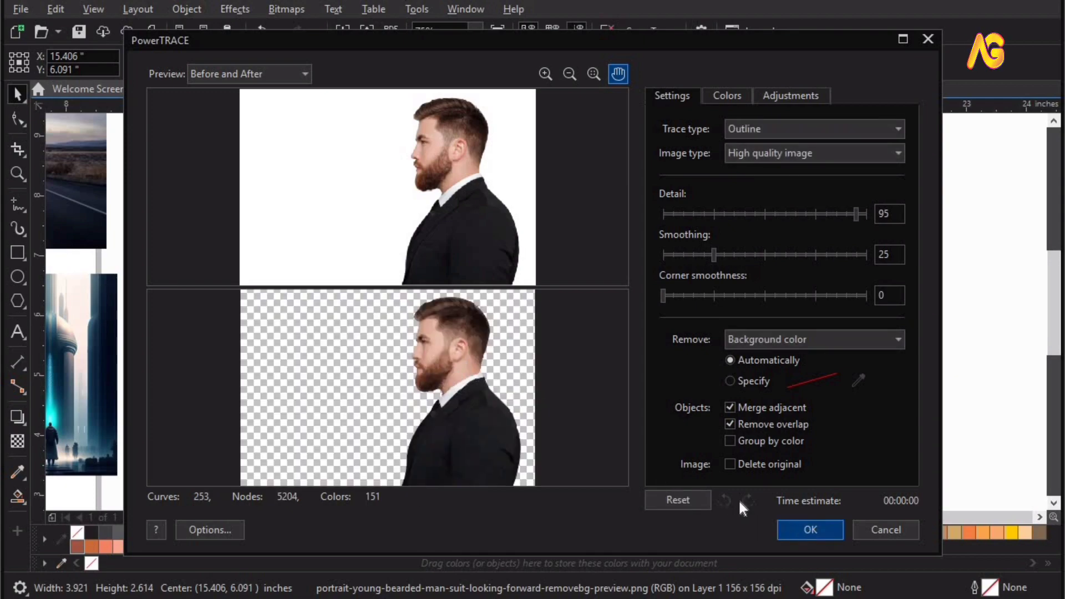
{"action": "left_click", "coordinate": [810, 530]}
{"action": "left_click_drag", "start_coordinate": [531, 311], "coordinate": [771, 308]}
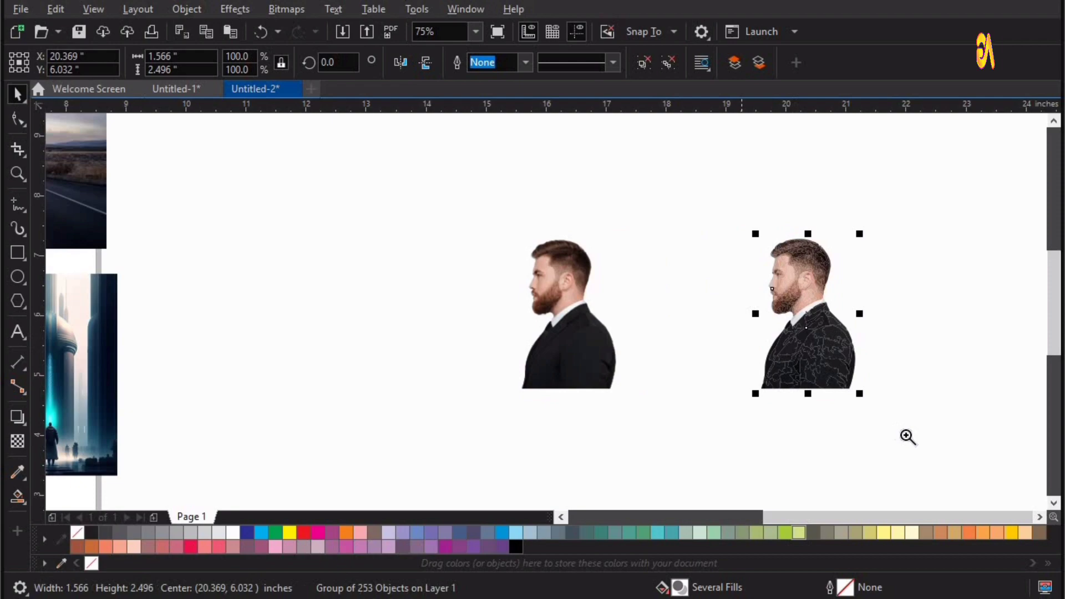
{"action": "left_click_drag", "start_coordinate": [909, 438], "coordinate": [661, 177]}
{"action": "key", "text": "space"}
{"action": "key", "text": "ctrl+z"}
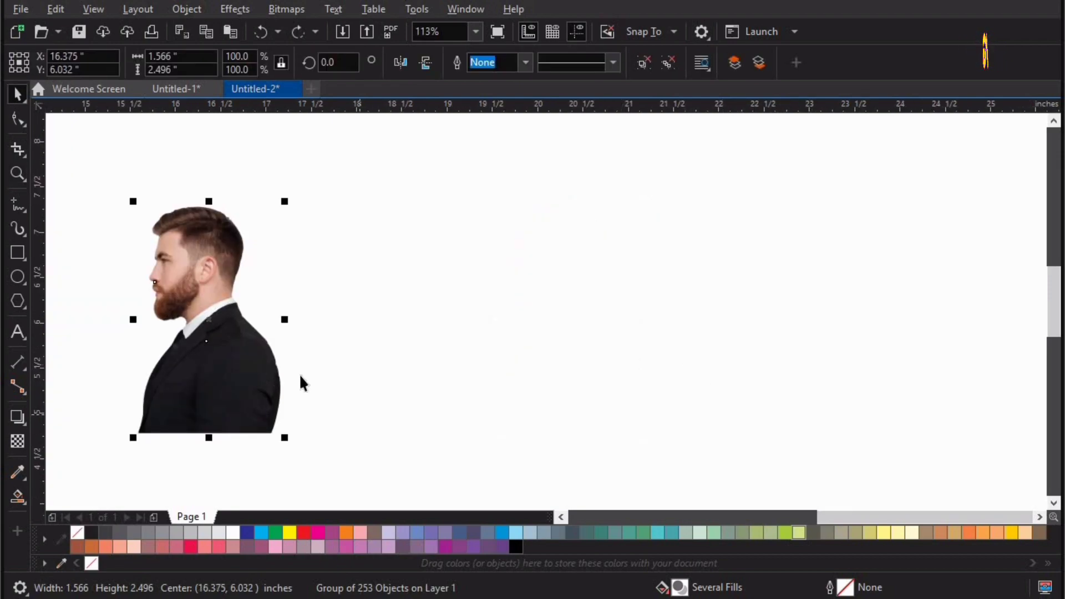
Ungroup the traced portrait, move its objects beside the original and create a boundary around them
{"action": "left_click", "coordinate": [221, 367], "text": "ctrl"}
{"action": "left_click_drag", "start_coordinate": [209, 302], "coordinate": [410, 320]}
{"action": "left_click", "coordinate": [650, 61]}
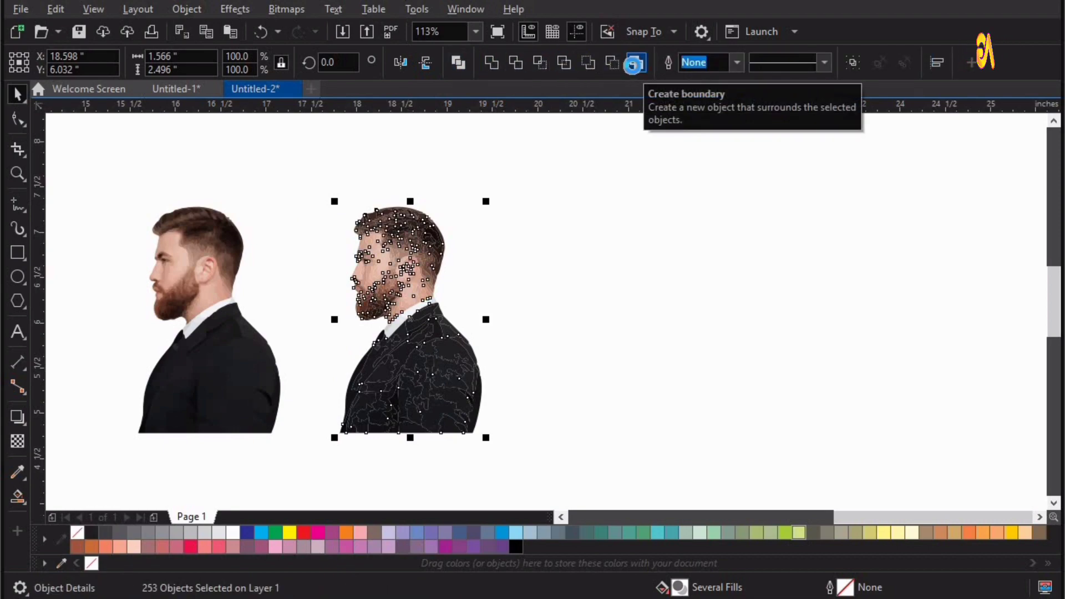
{"action": "key", "text": "Escape"}
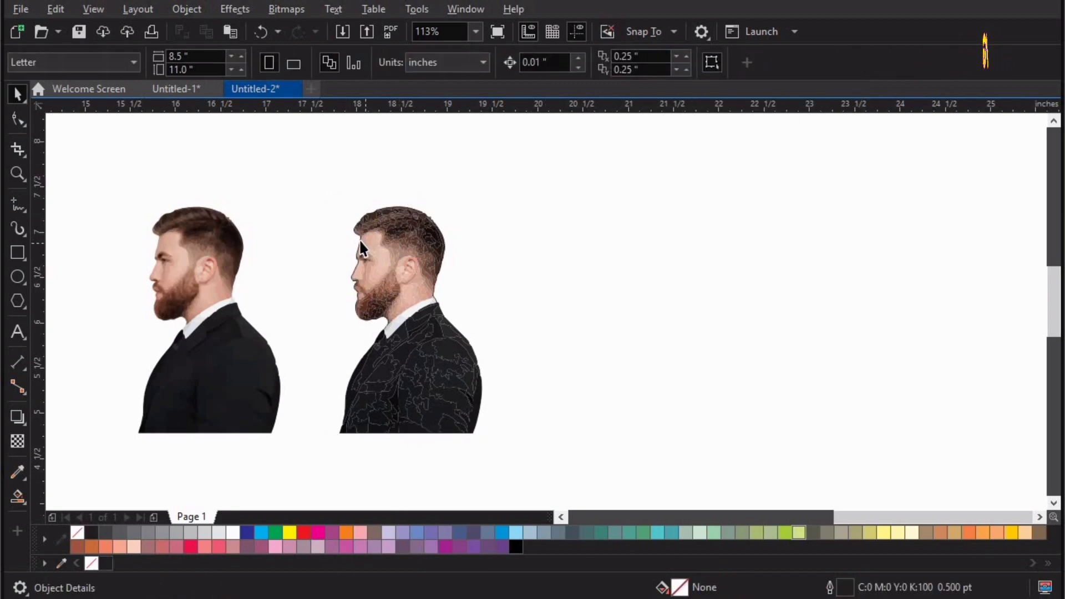
Move the boundary outline onto the original portrait and delete the traced objects
{"action": "left_click_drag", "start_coordinate": [327, 238], "coordinate": [158, 242]}
{"action": "left_click_drag", "start_coordinate": [244, 139], "coordinate": [608, 494]}
{"action": "key", "text": "Delete"}
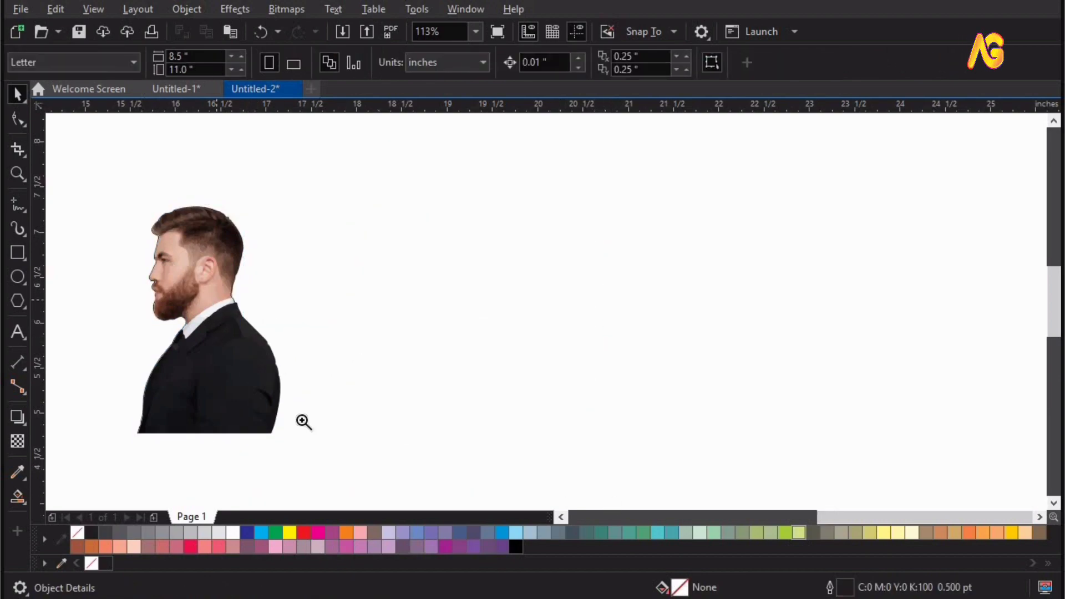
Nudge the boundary curve slightly to the right so that it lines up with the edge of the man's jacket
{"action": "key", "text": "z"}
{"action": "left_click_drag", "start_coordinate": [168, 266], "coordinate": [394, 473]}
{"action": "left_click_drag", "start_coordinate": [627, 171], "coordinate": [156, 475]}
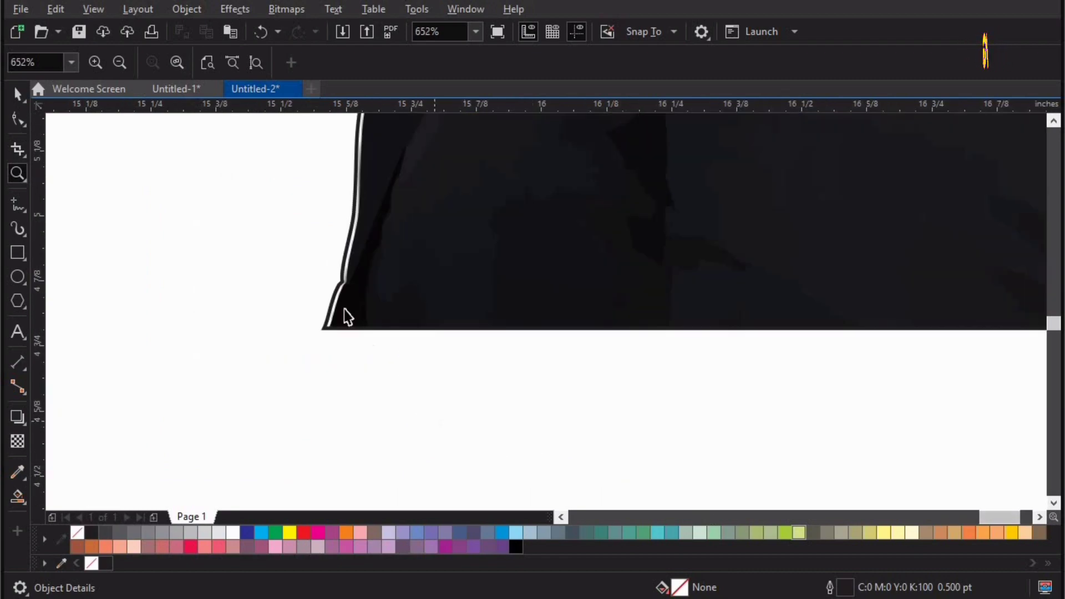
{"action": "key", "text": "space"}
{"action": "left_click", "coordinate": [333, 298]}
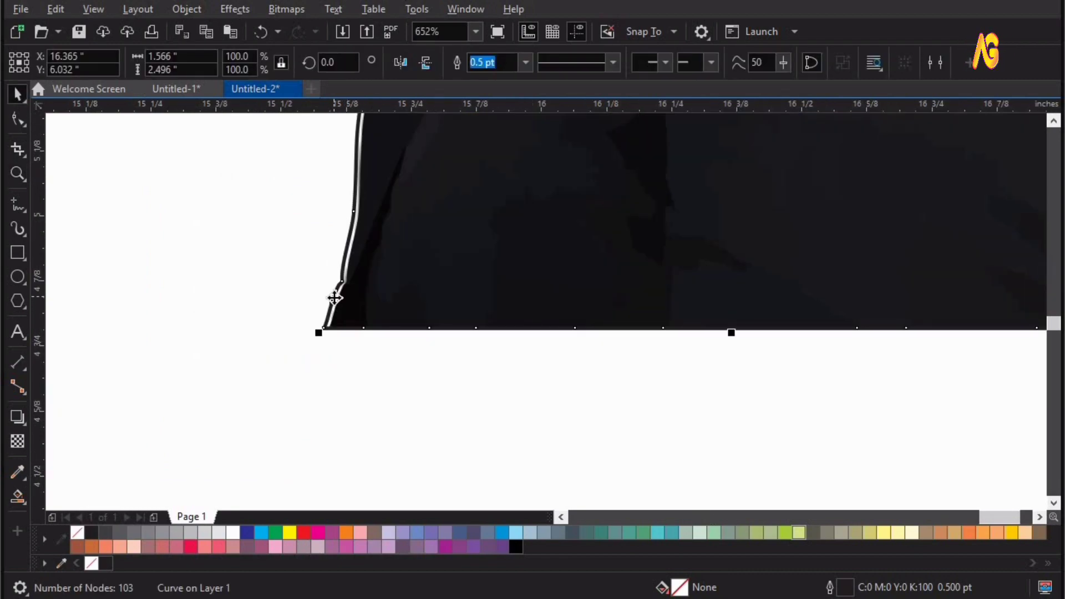
{"action": "key", "text": "Right"}
{"action": "left_click", "coordinate": [411, 395]}
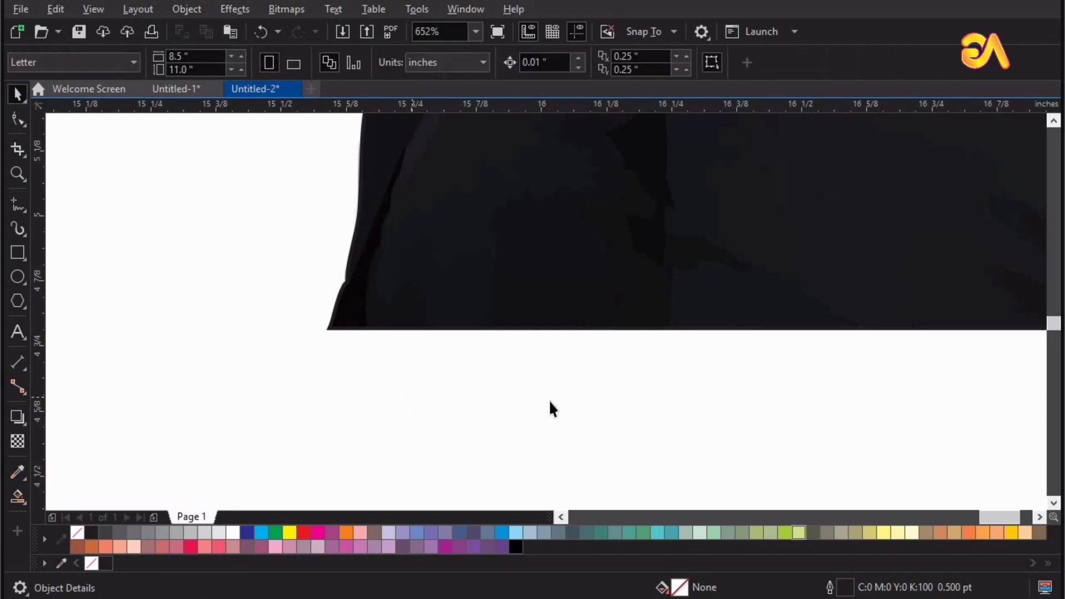
PowerClip the portrait inside the boundary curve and remove the curve's outline
{"action": "key", "text": "F4"}
{"action": "key", "text": "ctrl+z"}
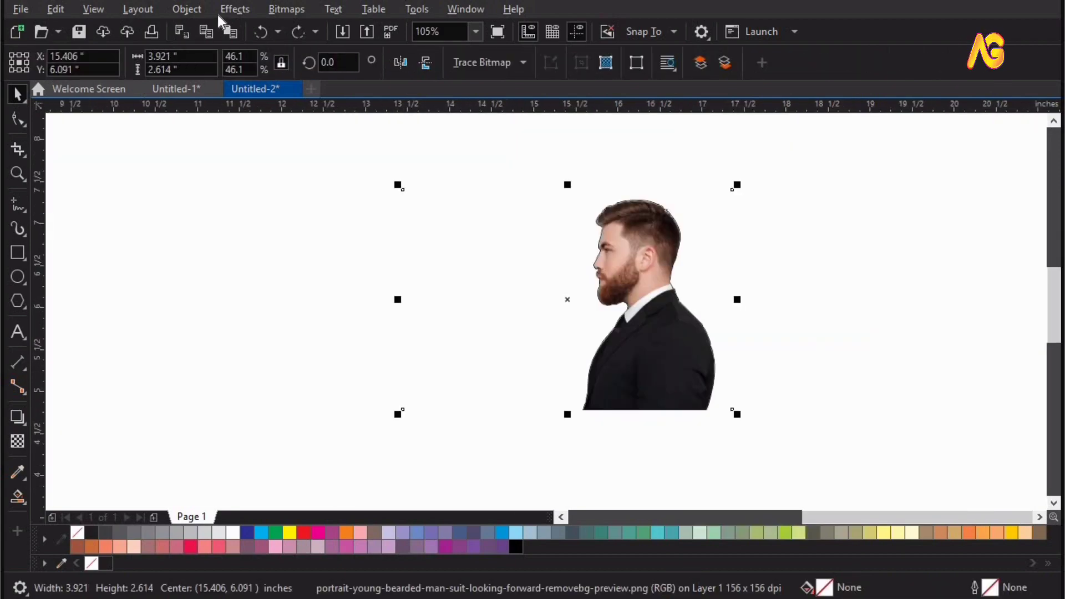
{"action": "left_click", "coordinate": [186, 9]}
{"action": "mouse_move", "coordinate": [349, 75]}
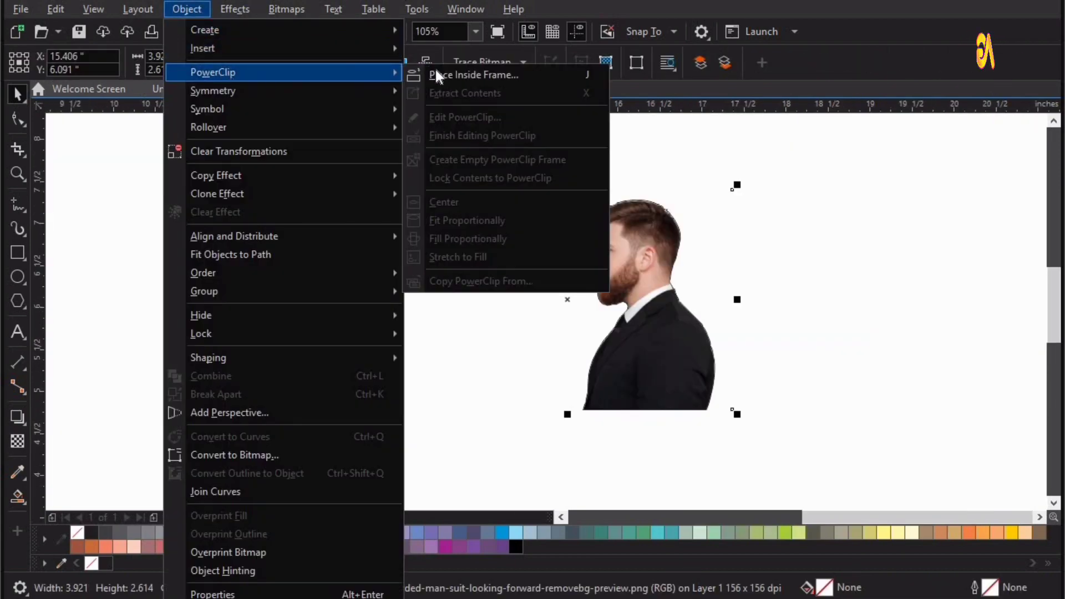
{"action": "left_click", "coordinate": [466, 76]}
{"action": "left_click", "coordinate": [664, 318]}
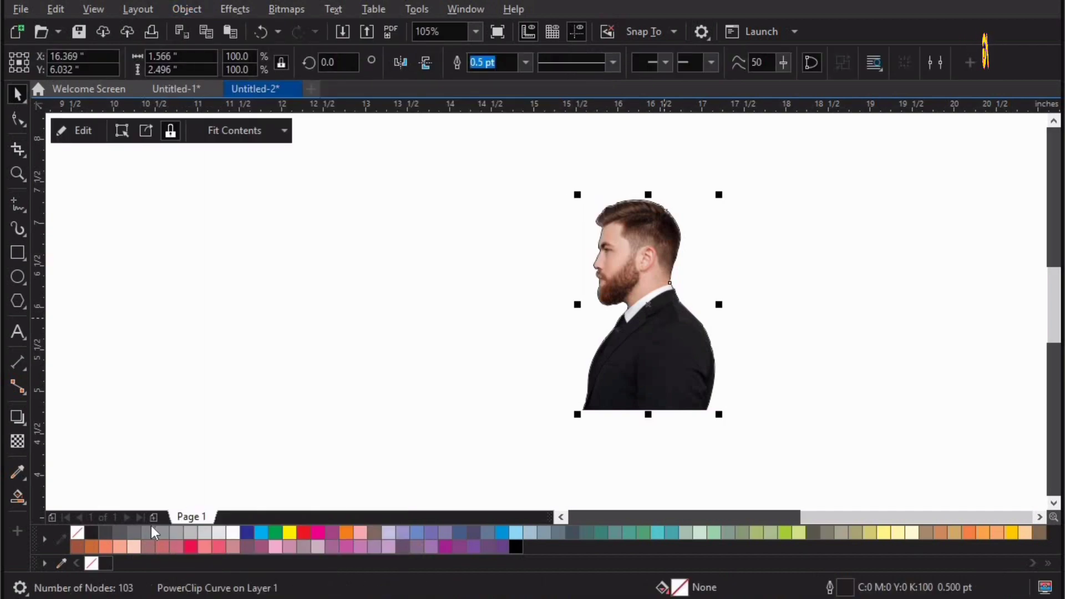
{"action": "right_click", "coordinate": [78, 532]}
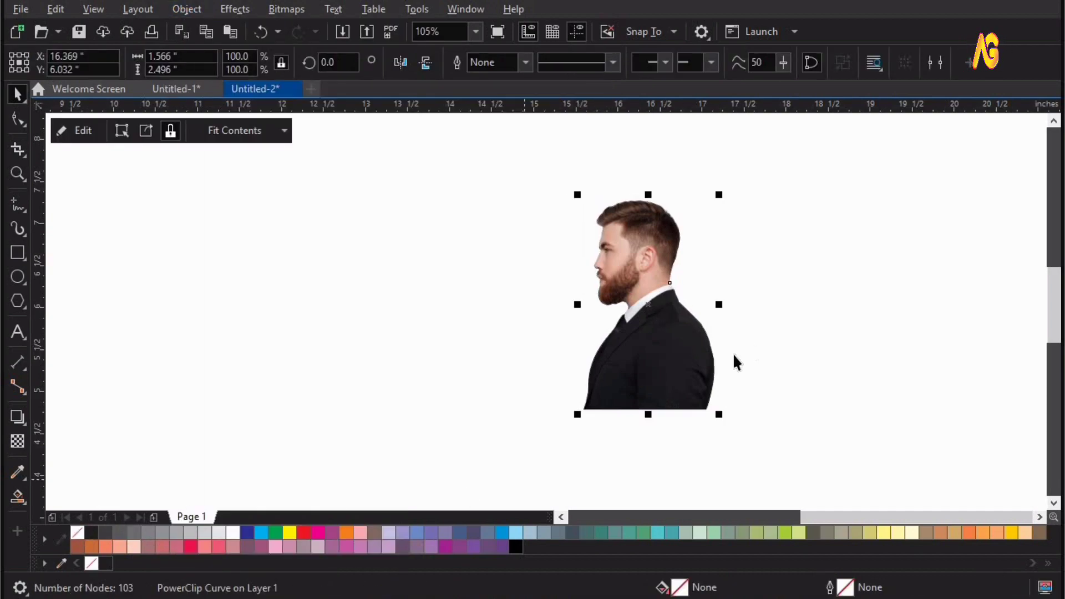
{"action": "key", "text": "Escape"}
Desaturate the portrait inside the PowerClip and finish editing its contents
{"action": "left_click", "coordinate": [674, 348], "text": "ctrl"}
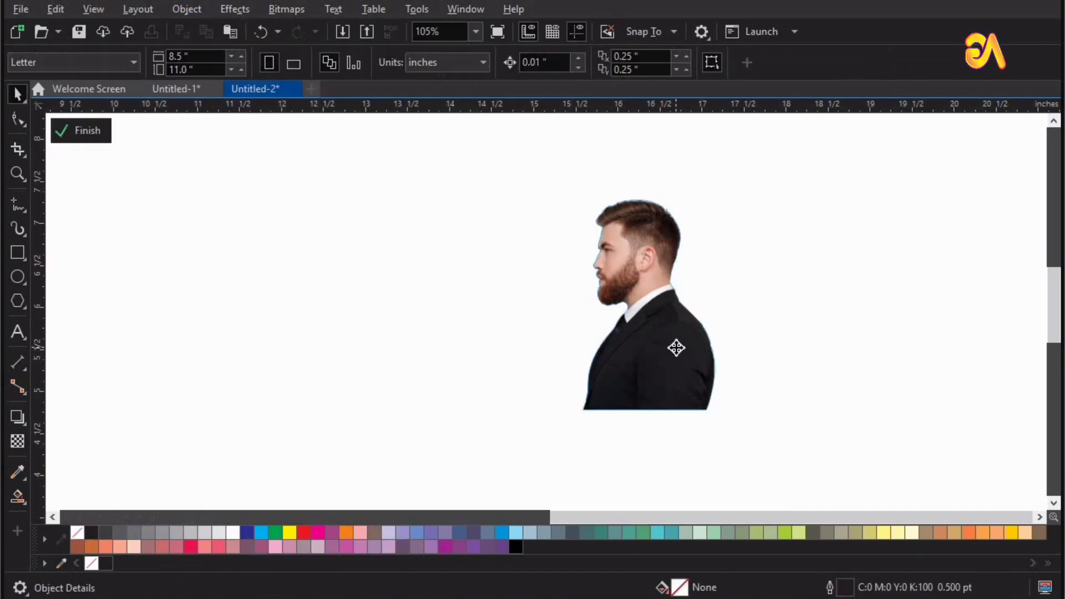
{"action": "left_click", "coordinate": [715, 340]}
{"action": "key", "text": "ctrl+z"}
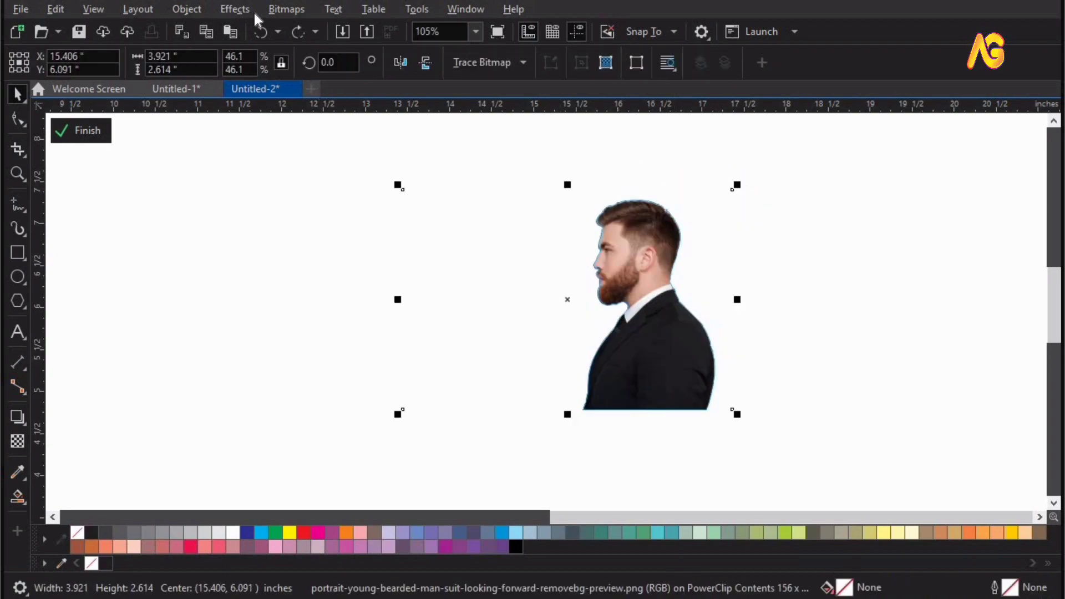
{"action": "left_click", "coordinate": [239, 10]}
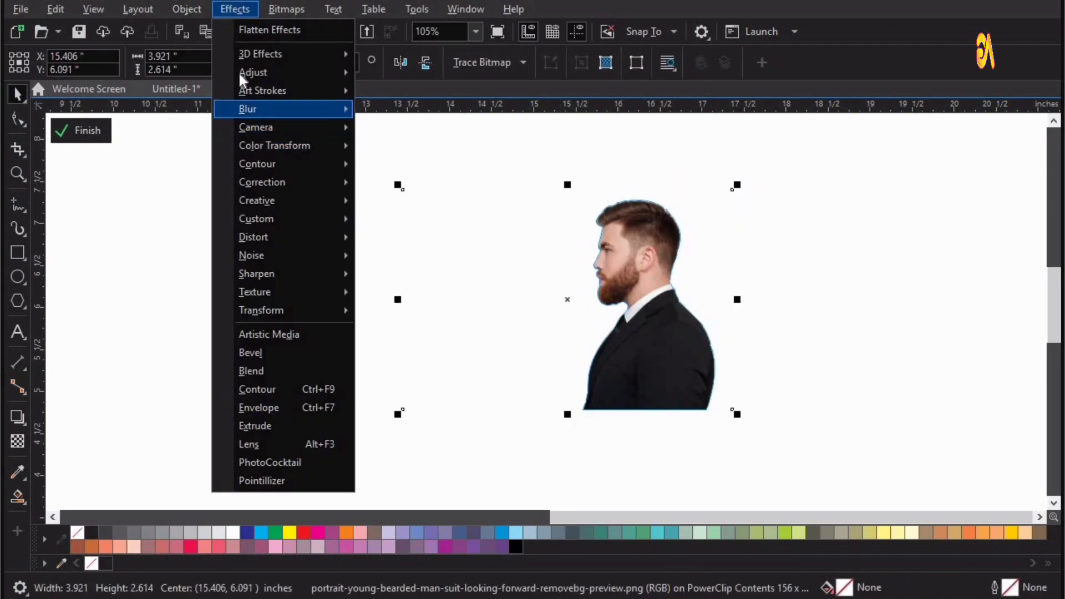
{"action": "mouse_move", "coordinate": [253, 72]}
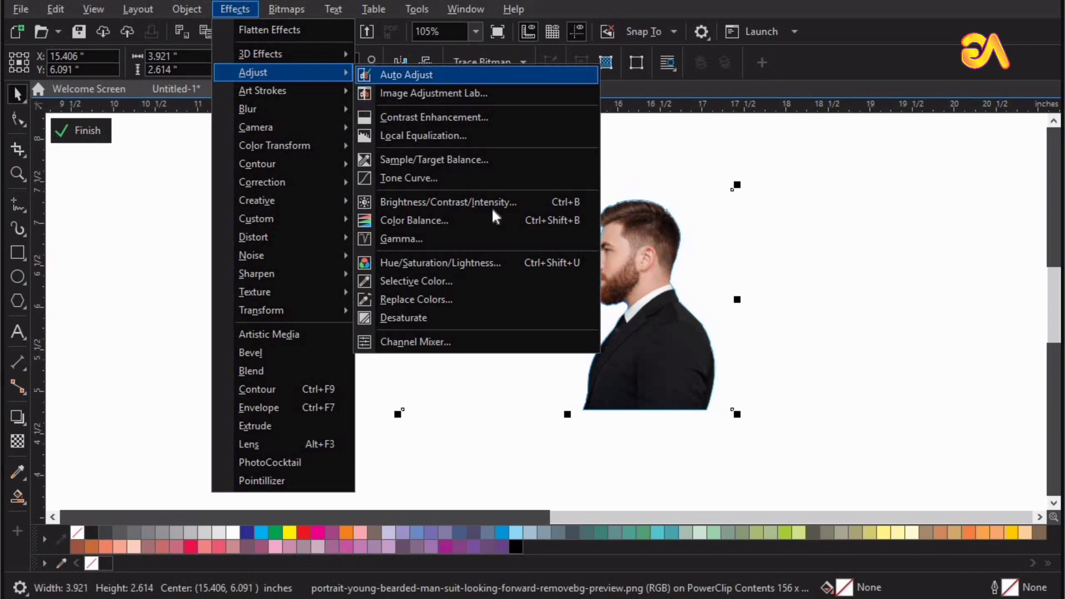
{"action": "left_click", "coordinate": [394, 319]}
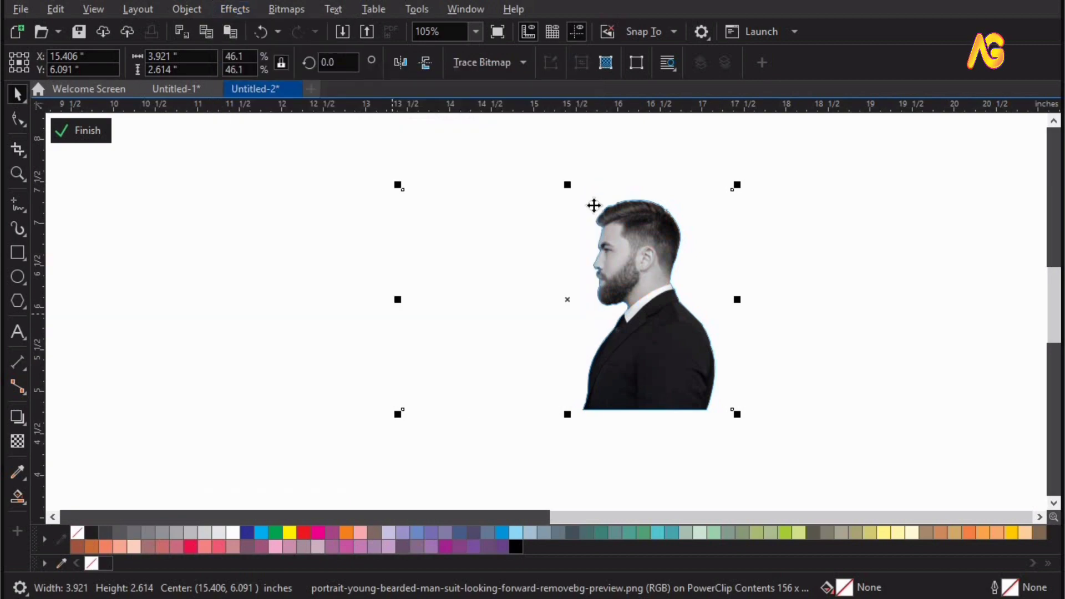
{"action": "left_click", "coordinate": [909, 247], "text": "ctrl"}
Move the building photo onto the portrait and scale it down to about 1.15 inches wide
{"action": "scroll", "coordinate": [438, 461], "scroll_direction": "down", "scroll_amount": 2}
{"action": "left_click", "coordinate": [395, 412]}
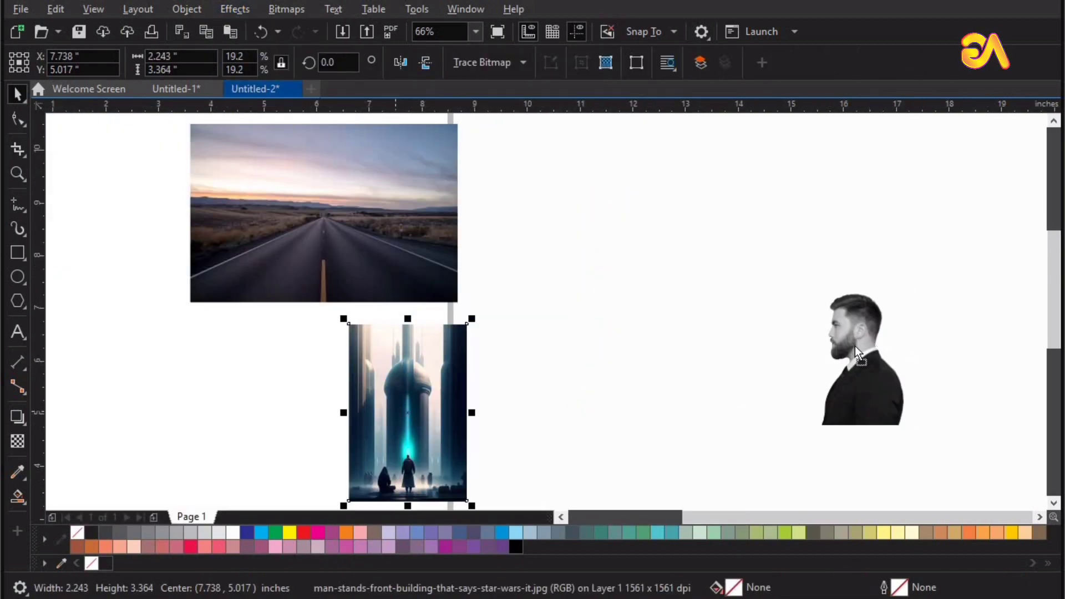
{"action": "left_click_drag", "start_coordinate": [854, 345], "coordinate": [832, 339]}
{"action": "key", "text": "F2"}
{"action": "left_click_drag", "start_coordinate": [720, 225], "coordinate": [972, 430]}
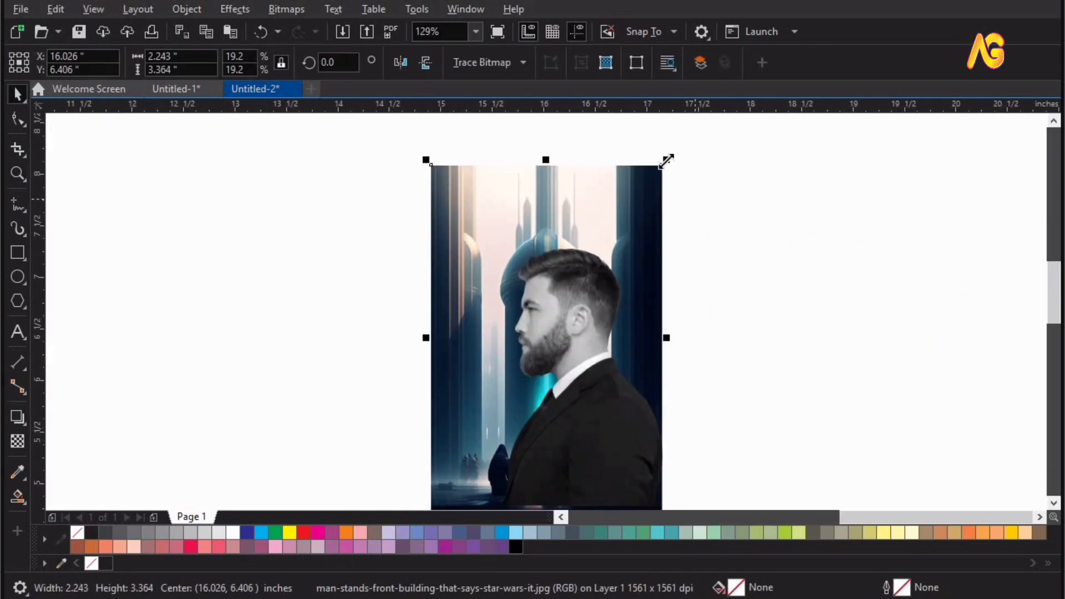
{"action": "left_click_drag", "start_coordinate": [666, 160], "coordinate": [670, 245]}
Bring the building photo to the front and position it over the man's head with its upper edge near the hair
{"action": "key", "text": "F2"}
{"action": "left_click_drag", "start_coordinate": [354, 206], "coordinate": [906, 478]}
{"action": "key", "text": "shift+Page_Up"}
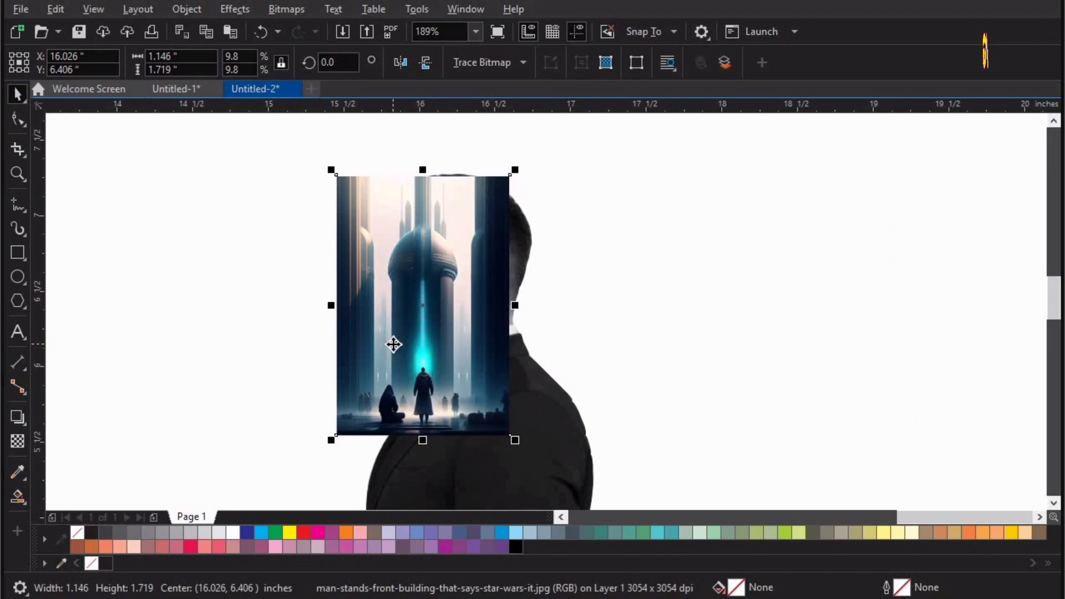
{"action": "left_click_drag", "start_coordinate": [355, 279], "coordinate": [447, 285]}
{"action": "key", "text": "F2"}
{"action": "left_click_drag", "start_coordinate": [324, 130], "coordinate": [643, 288]}
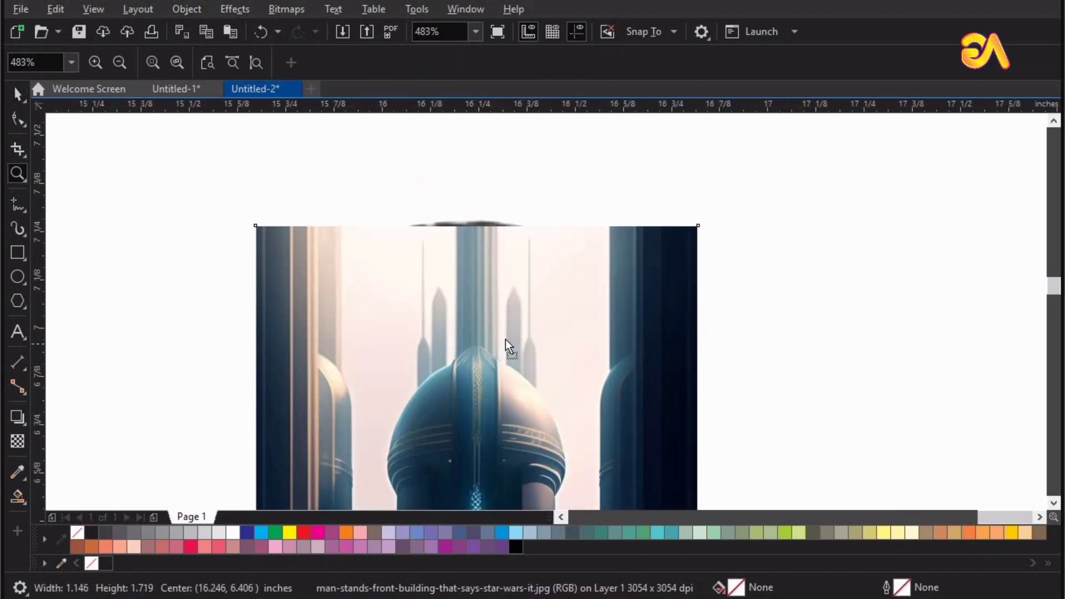
{"action": "key", "text": "space"}
{"action": "left_click_drag", "start_coordinate": [505, 338], "coordinate": [504, 335]}
Shift the building photo slightly to the right over the man's head and shoulder
{"action": "key", "text": "F2"}
{"action": "key", "text": "F4"}
{"action": "left_click_drag", "start_coordinate": [835, 299], "coordinate": [1047, 478]}
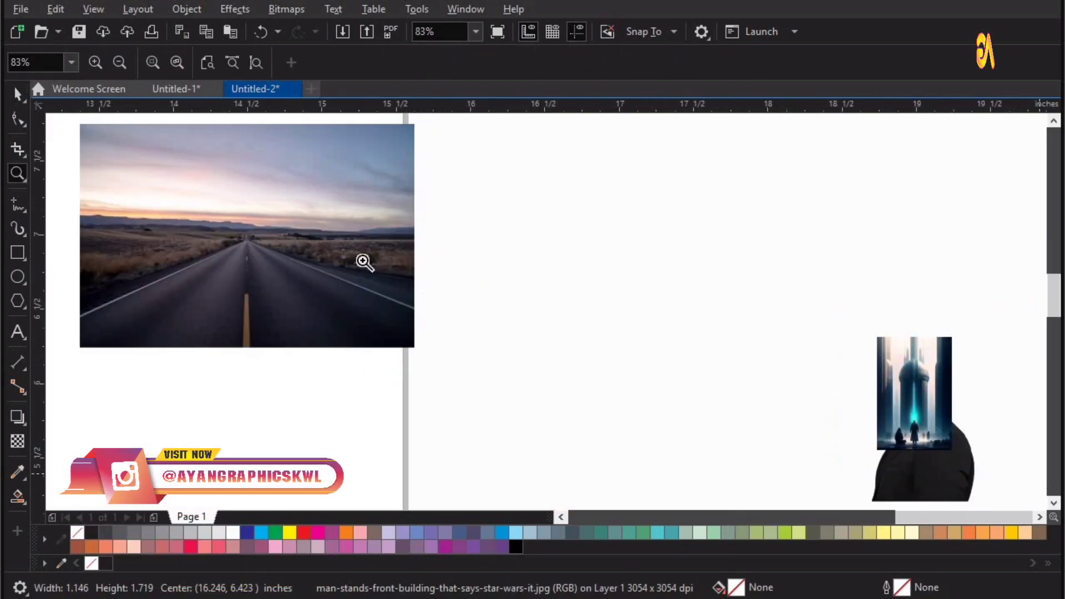
{"action": "left_click_drag", "start_coordinate": [329, 177], "coordinate": [791, 503]}
{"action": "key", "text": "space"}
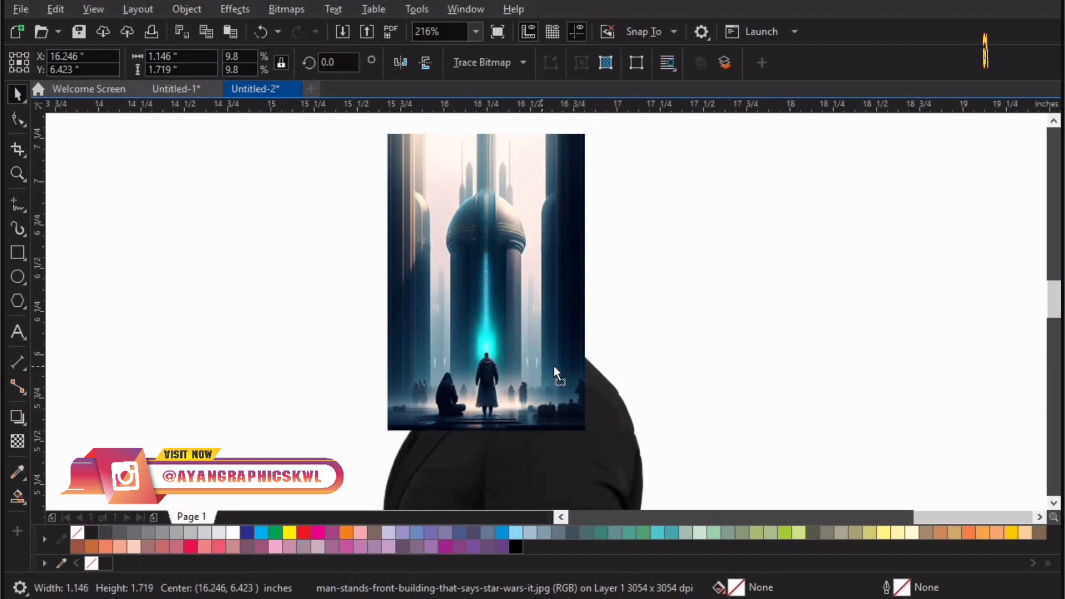
{"action": "left_click_drag", "start_coordinate": [525, 369], "coordinate": [539, 368]}
{"action": "left_click", "coordinate": [538, 368]}
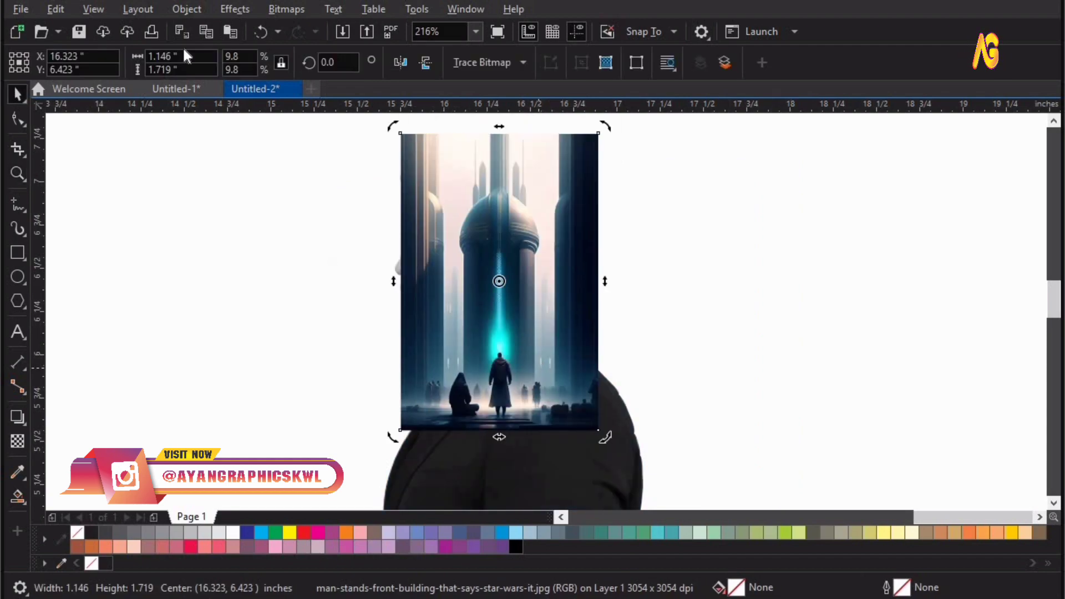
PowerClip the building photo inside the man's silhouette
{"action": "left_click", "coordinate": [187, 9]}
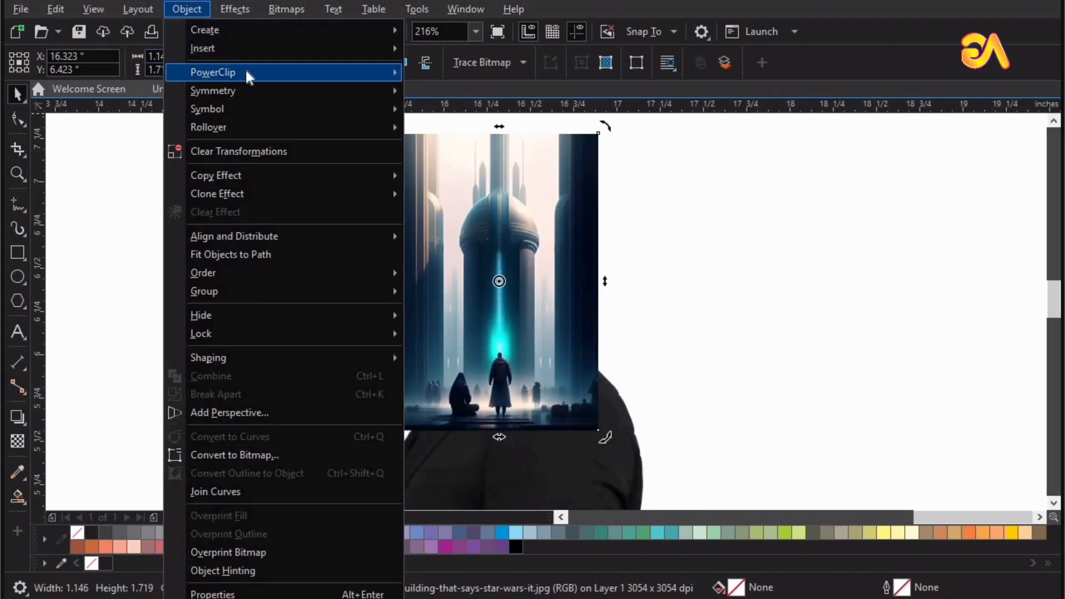
{"action": "mouse_move", "coordinate": [245, 73]}
{"action": "left_click", "coordinate": [444, 74]}
{"action": "left_click", "coordinate": [552, 467]}
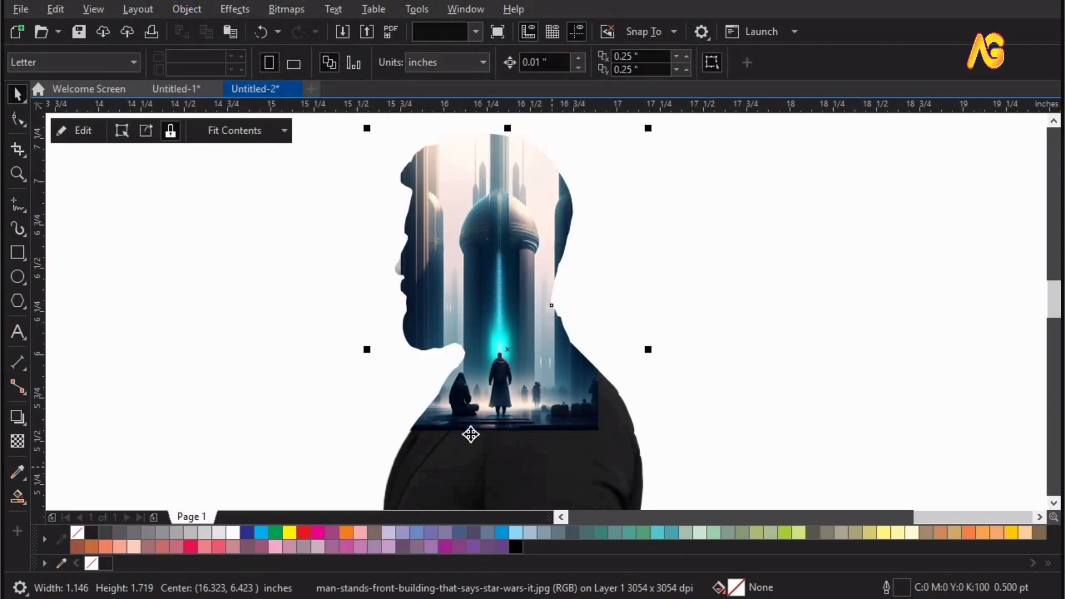
Edit the silhouette's PowerClip contents and apply a linear transparency fading the building photo towards the back of the head
{"action": "key", "text": "z"}
{"action": "left_click_drag", "start_coordinate": [296, 441], "coordinate": [758, 100]}
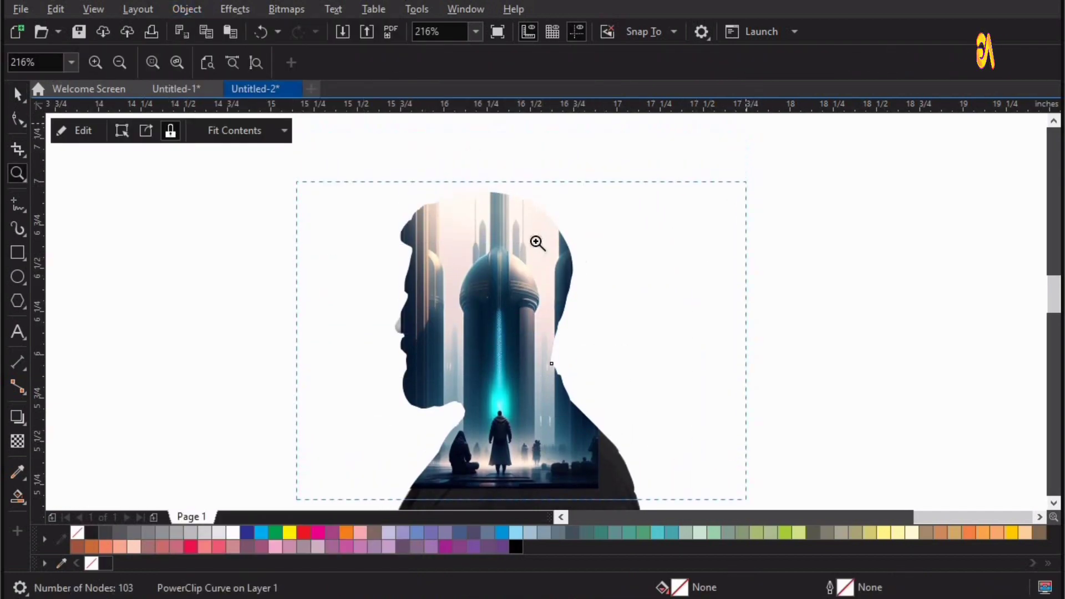
{"action": "left_click_drag", "start_coordinate": [382, 160], "coordinate": [703, 483]}
{"action": "key", "text": "space"}
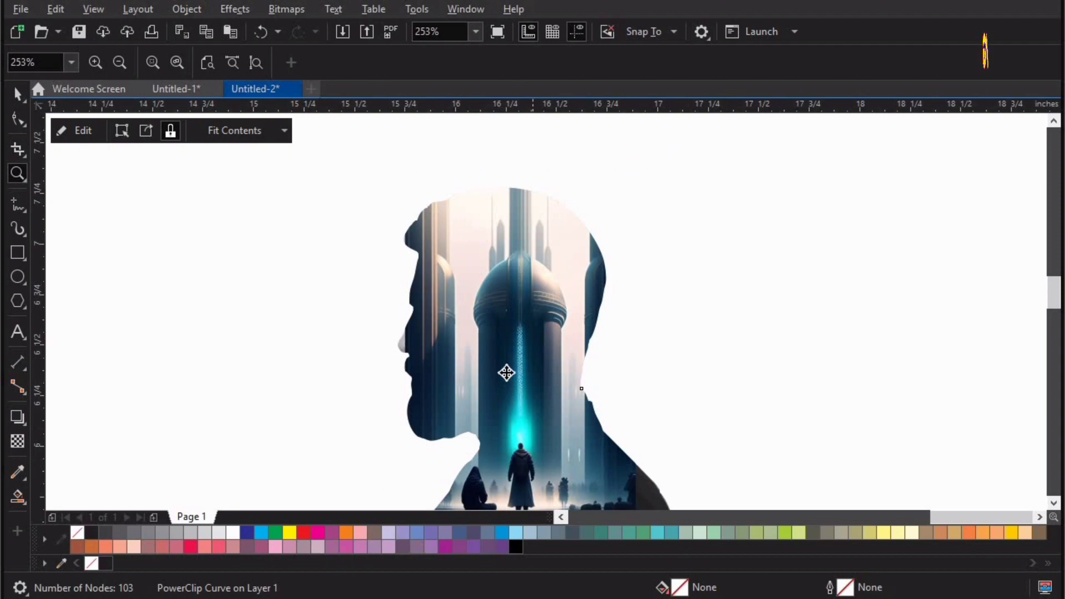
{"action": "double_click", "coordinate": [505, 372]}
{"action": "left_click", "coordinate": [506, 373]}
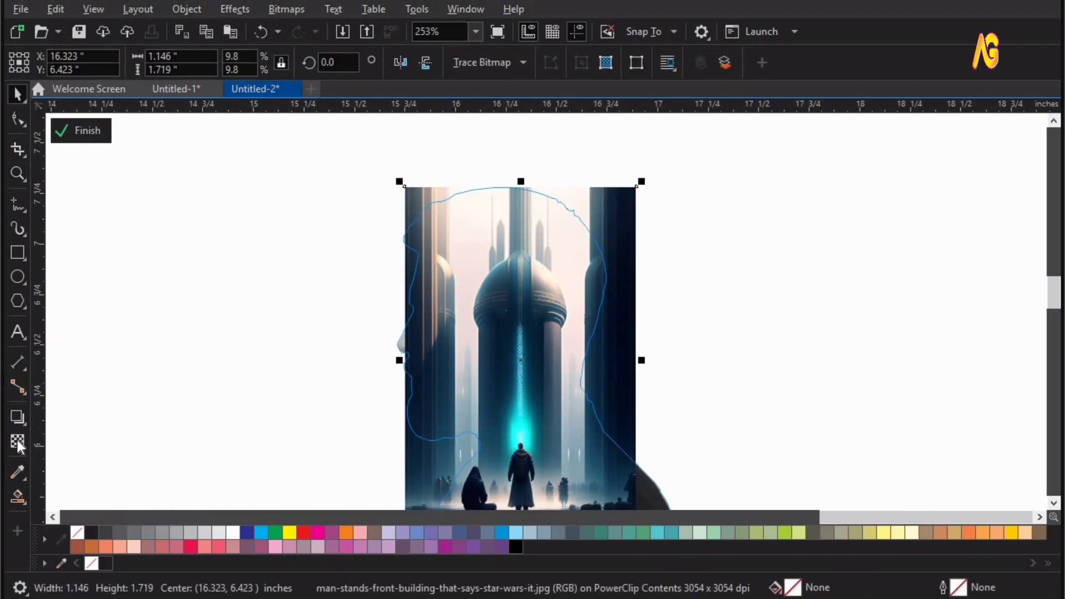
{"action": "left_click", "coordinate": [19, 443]}
{"action": "left_click_drag", "start_coordinate": [566, 361], "coordinate": [607, 363]}
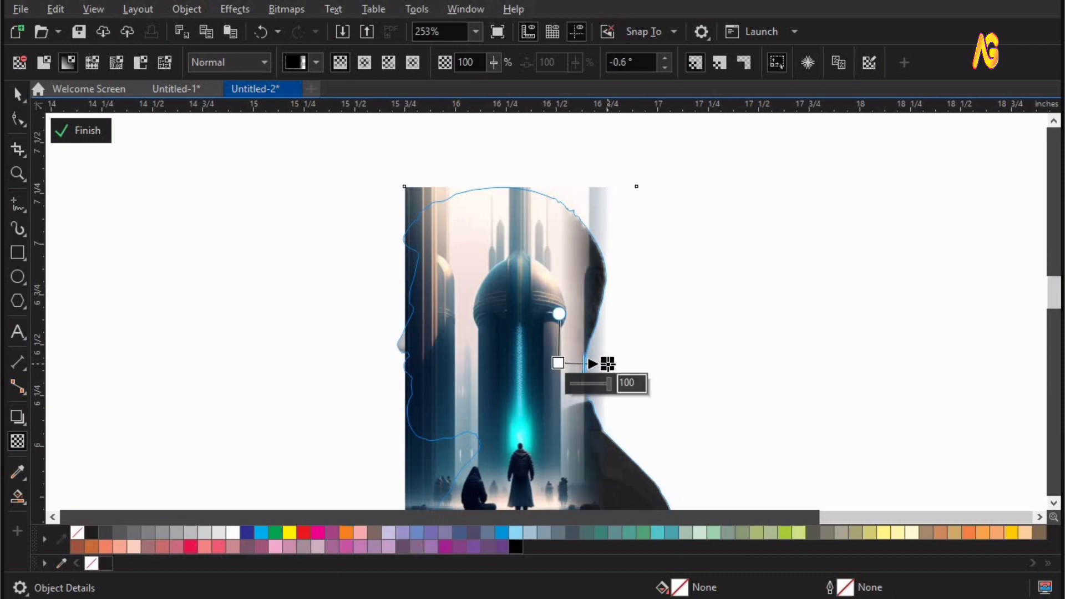
Convert the faded building photo to an 800 dpi CMYK bitmap with anti-aliasing and a transparent background
{"action": "key", "text": "space"}
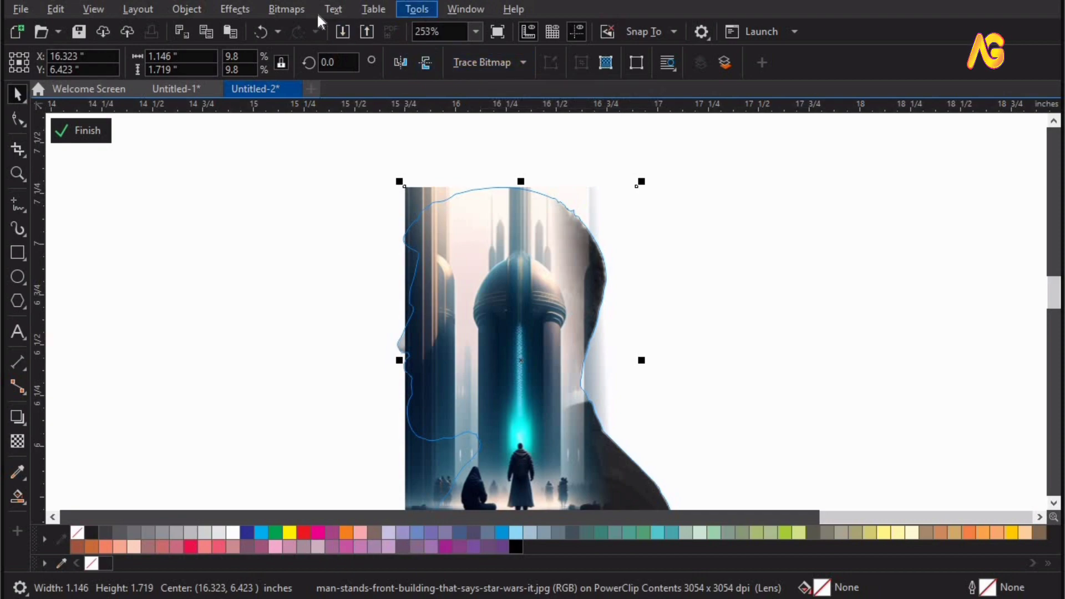
{"action": "left_click", "coordinate": [299, 12]}
{"action": "left_click", "coordinate": [310, 29]}
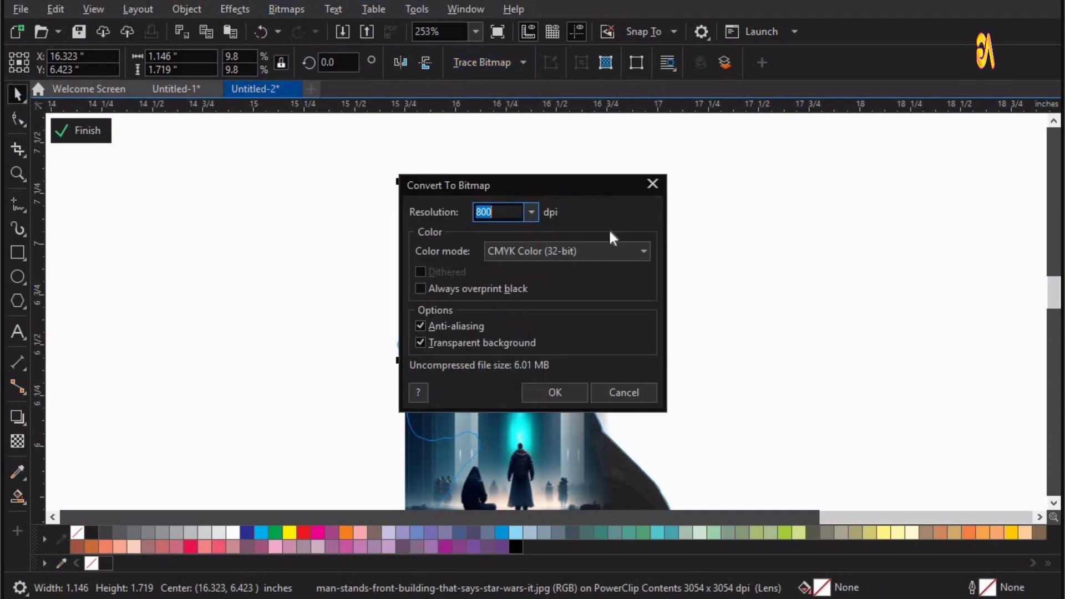
{"action": "left_click", "coordinate": [557, 391]}
Apply a linear transparency to the building photo so it fades towards the face, revealing the man's profile, hair and beard
{"action": "left_click", "coordinate": [18, 442]}
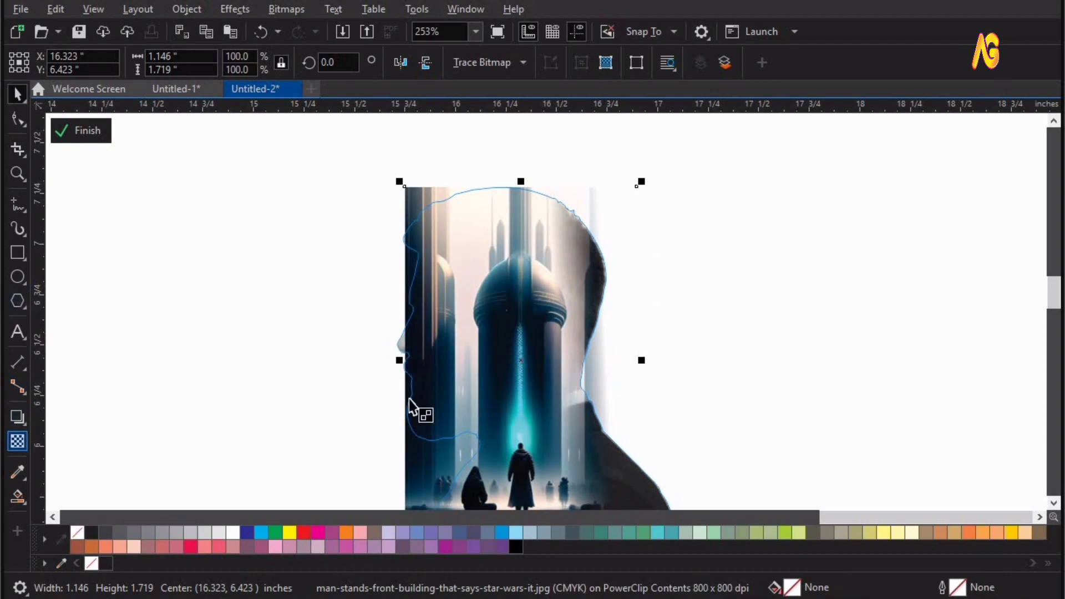
{"action": "mouse_move", "coordinate": [470, 353]}
{"action": "left_mouse_down"}
{"action": "mouse_move", "coordinate": [414, 355]}
{"action": "mouse_move", "coordinate": [483, 357]}
{"action": "left_mouse_up"}
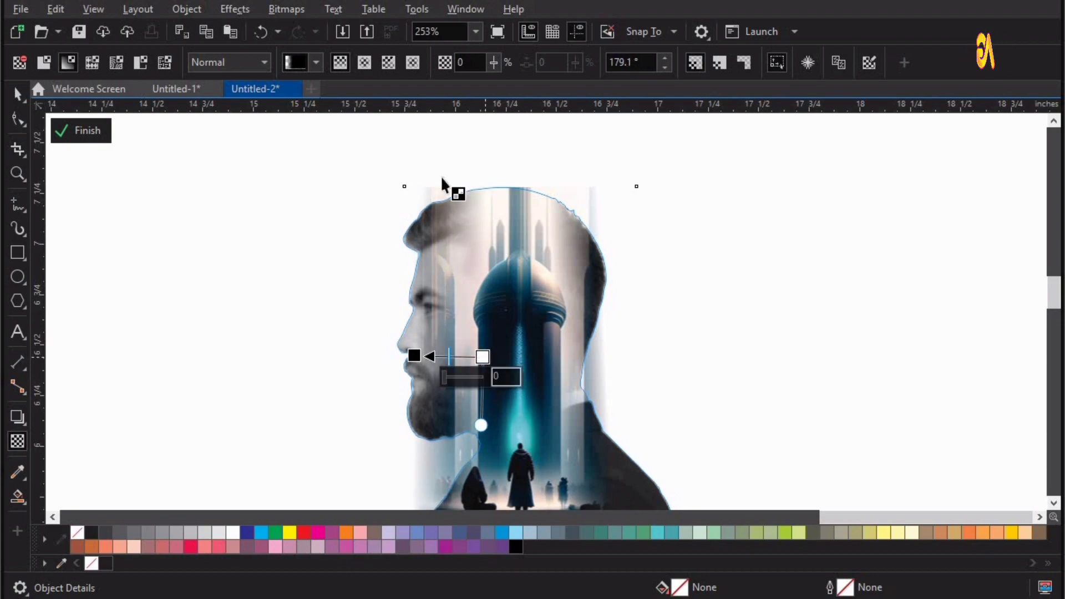
{"action": "left_click_drag", "start_coordinate": [414, 356], "coordinate": [454, 357]}
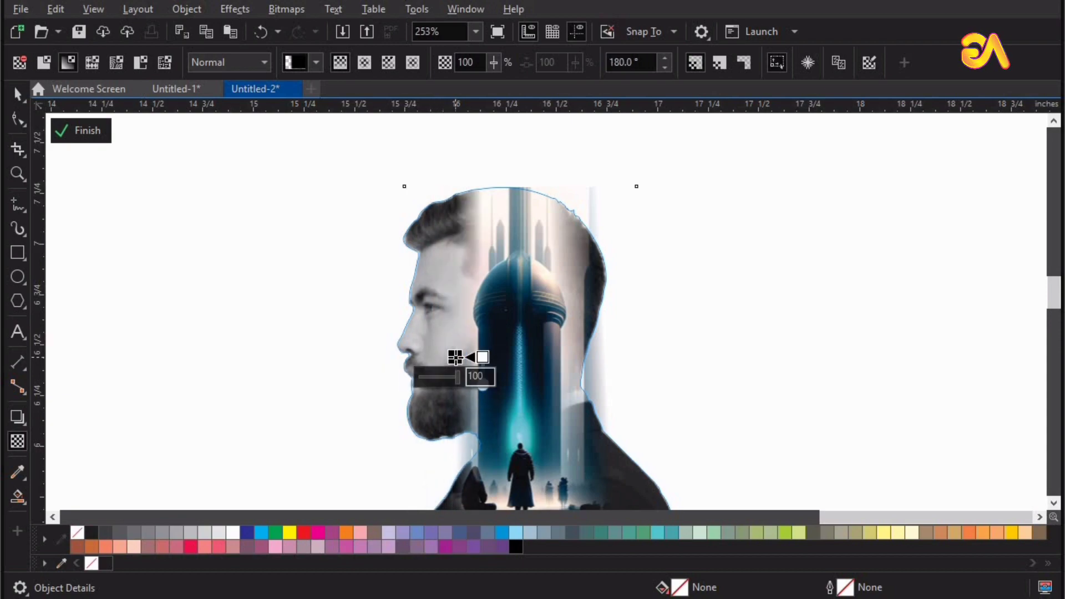
Convert the building photo with its face-side fade to a bitmap at 800 dpi in CMYK Color (32-bit)
{"action": "left_click", "coordinate": [288, 8]}
{"action": "left_click", "coordinate": [303, 30]}
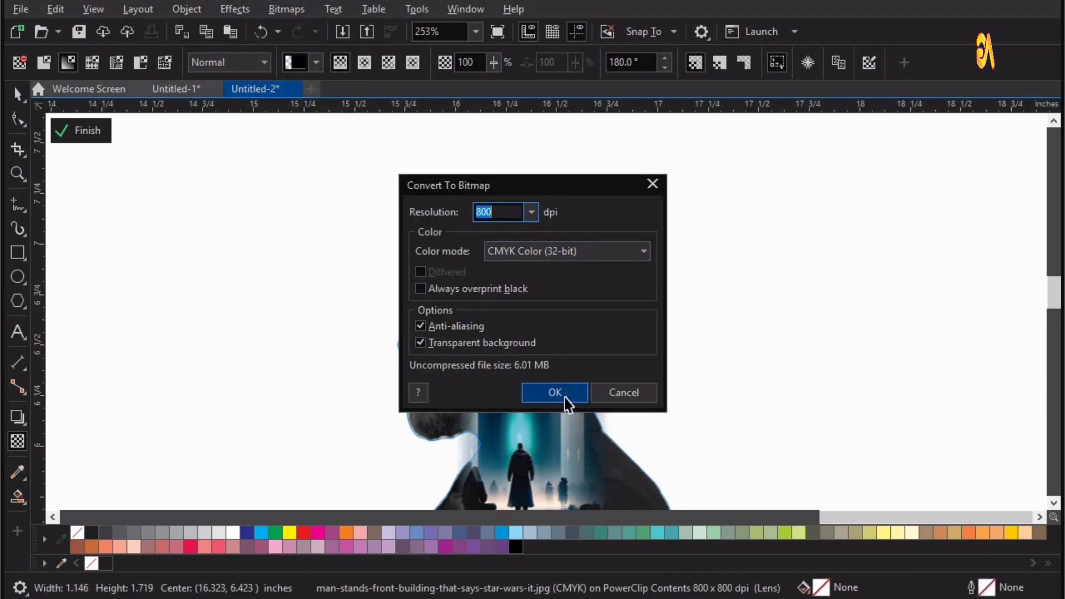
{"action": "left_click", "coordinate": [555, 393]}
Apply a downward linear transparency at the standing figure to fade the building photo's lower edge into the man's jacket
{"action": "key", "text": "z"}
{"action": "left_click_drag", "start_coordinate": [814, 539], "coordinate": [864, 568]}
{"action": "left_click_drag", "start_coordinate": [781, 556], "coordinate": [804, 571]}
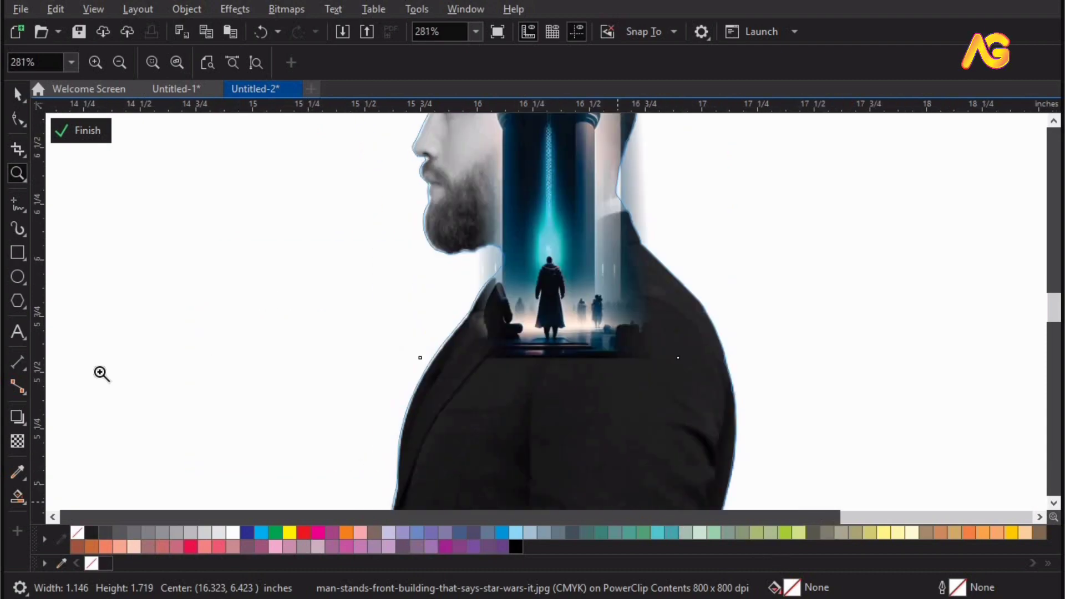
{"action": "left_click", "coordinate": [17, 441]}
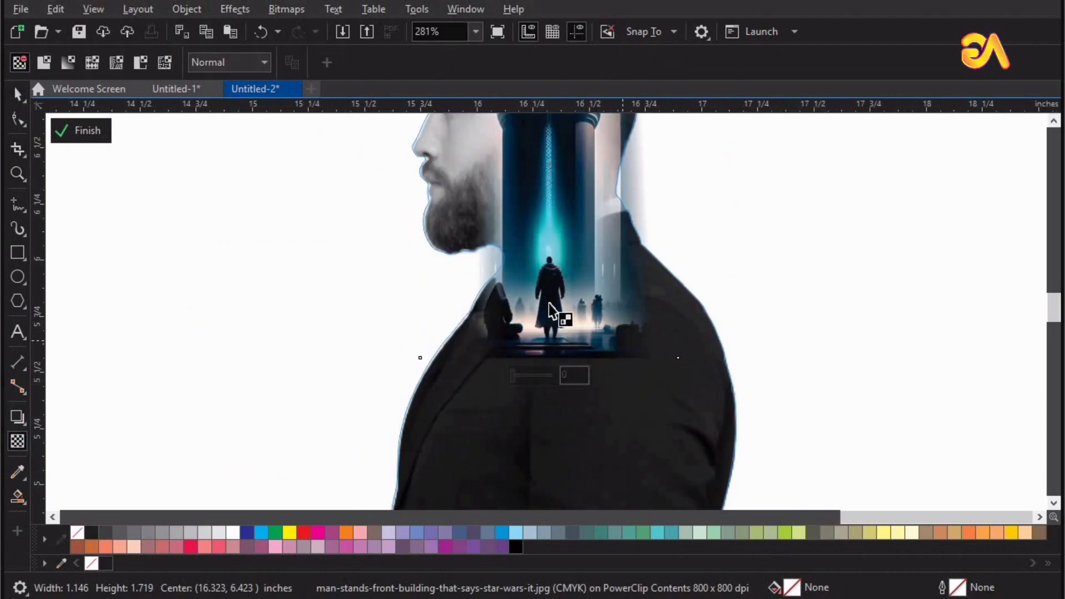
{"action": "left_click_drag", "start_coordinate": [549, 302], "coordinate": [552, 349]}
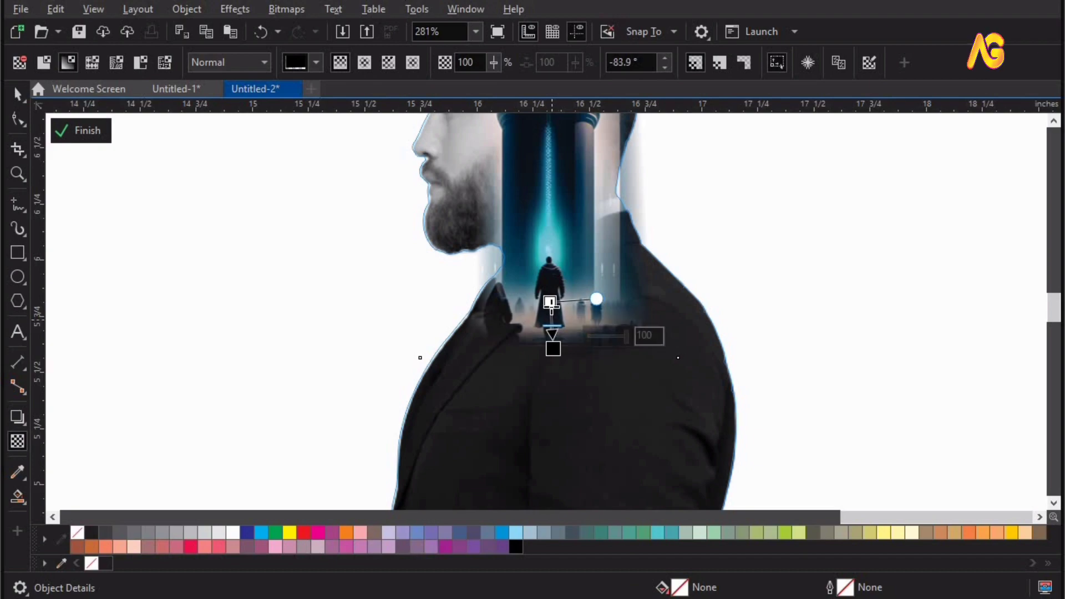
{"action": "left_click_drag", "start_coordinate": [550, 303], "coordinate": [552, 281]}
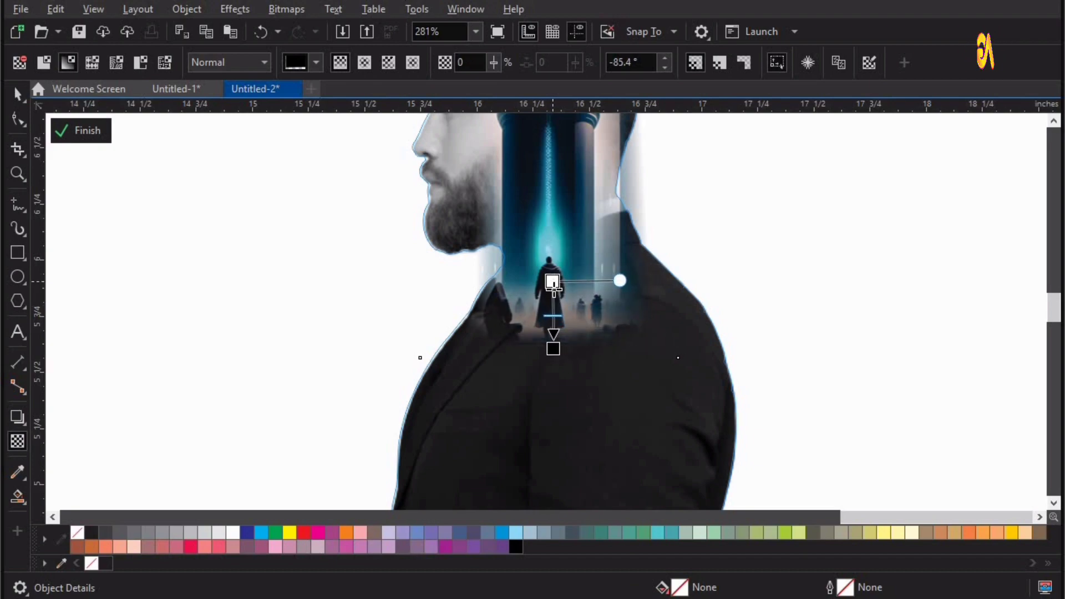
Deselect the building photo and finish editing the silhouette's PowerClip contents
{"action": "key", "text": "space"}
{"action": "left_click", "coordinate": [876, 347]}
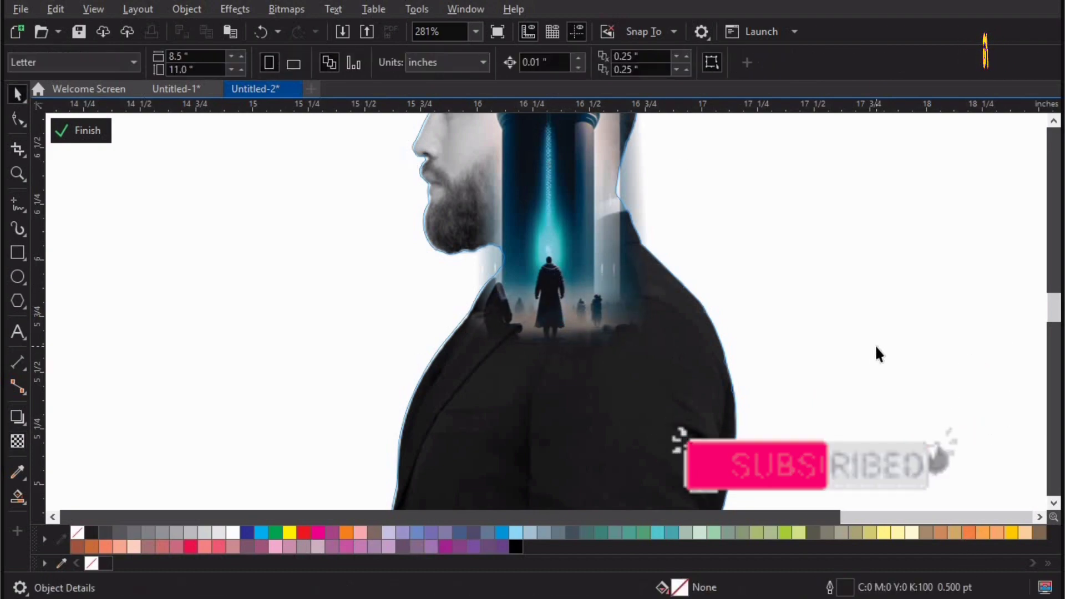
{"action": "key", "text": "F4"}
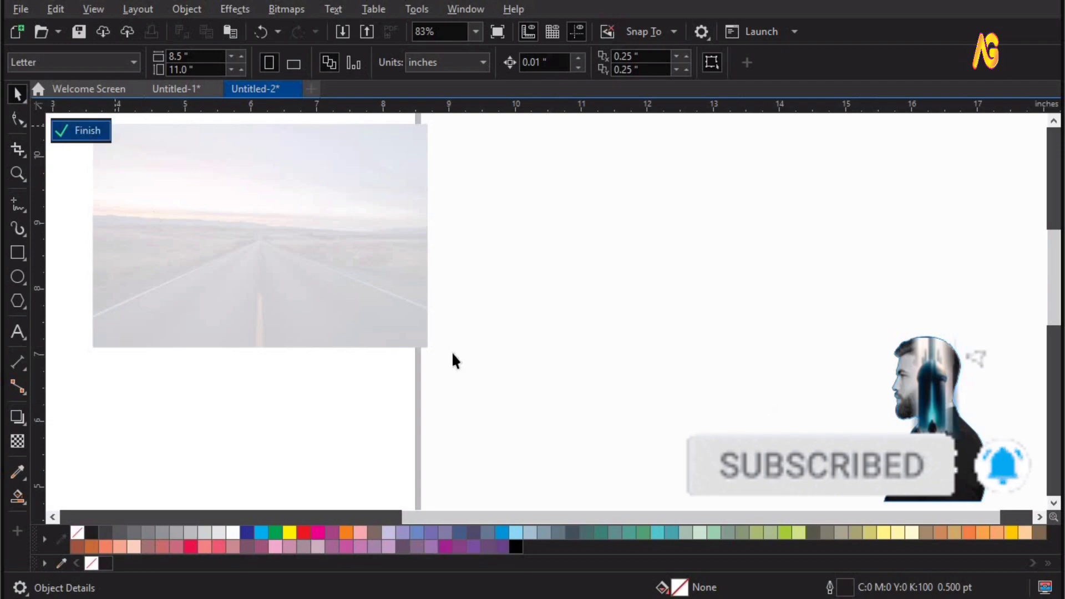
{"action": "left_click", "coordinate": [83, 131]}
Move the road photo onto the man, scale it to about 1.929 by 1.286 inches and place it over his torso
{"action": "left_click_drag", "start_coordinate": [151, 190], "coordinate": [786, 363]}
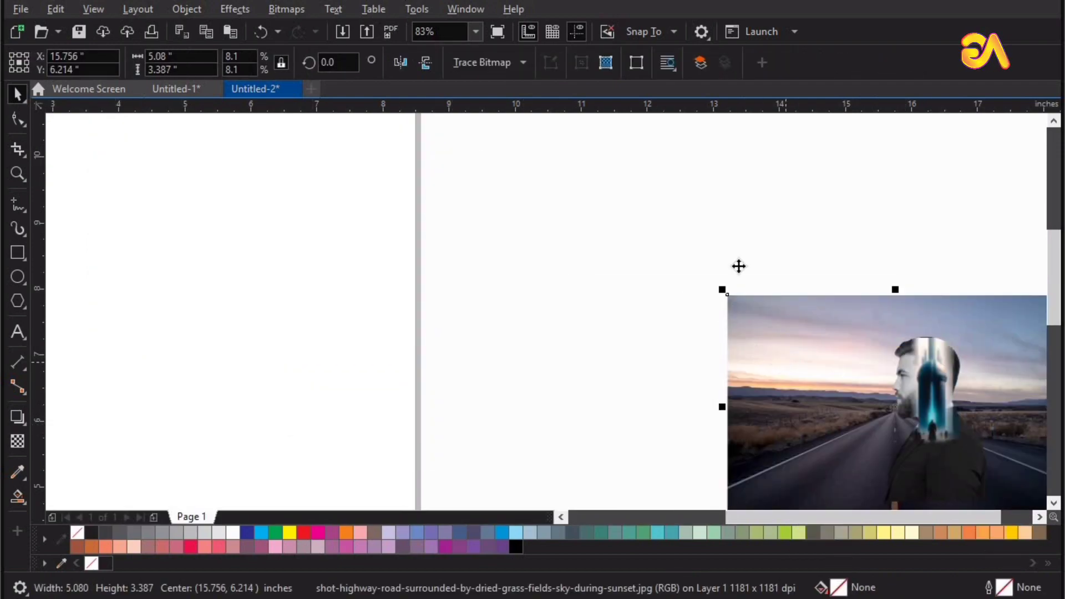
{"action": "key", "text": "shift+F2"}
{"action": "mouse_move", "coordinate": [831, 144]}
{"action": "left_mouse_down"}
{"action": "mouse_move", "coordinate": [804, 266]}
{"action": "mouse_move", "coordinate": [601, 374]}
{"action": "left_mouse_up"}
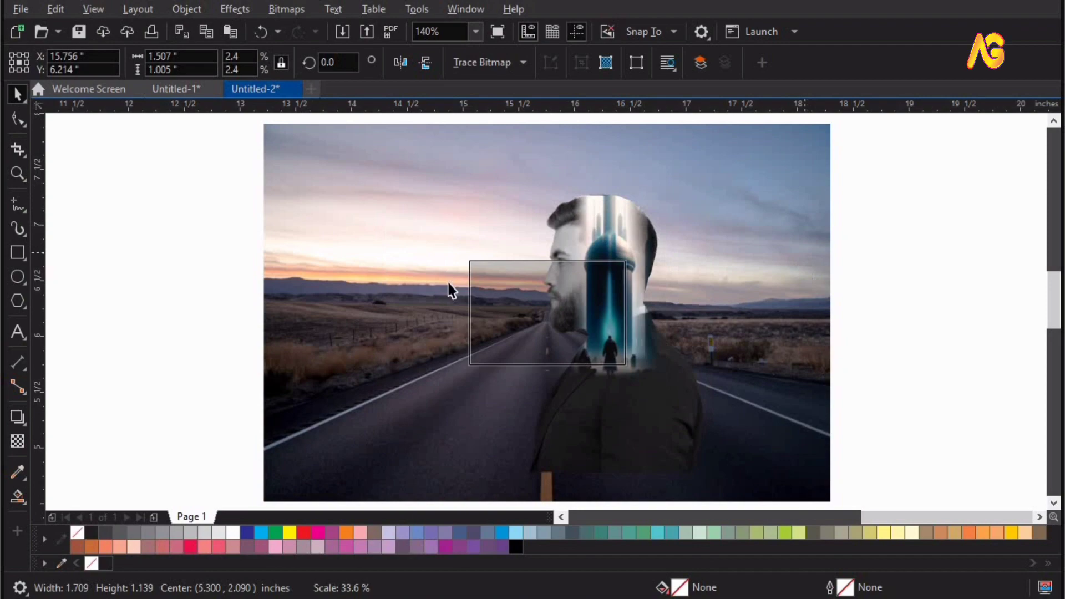
{"action": "key", "text": "F2"}
{"action": "left_click_drag", "start_coordinate": [420, 255], "coordinate": [946, 518]}
{"action": "left_click_drag", "start_coordinate": [307, 206], "coordinate": [342, 377]}
{"action": "left_click_drag", "start_coordinate": [466, 328], "coordinate": [628, 209]}
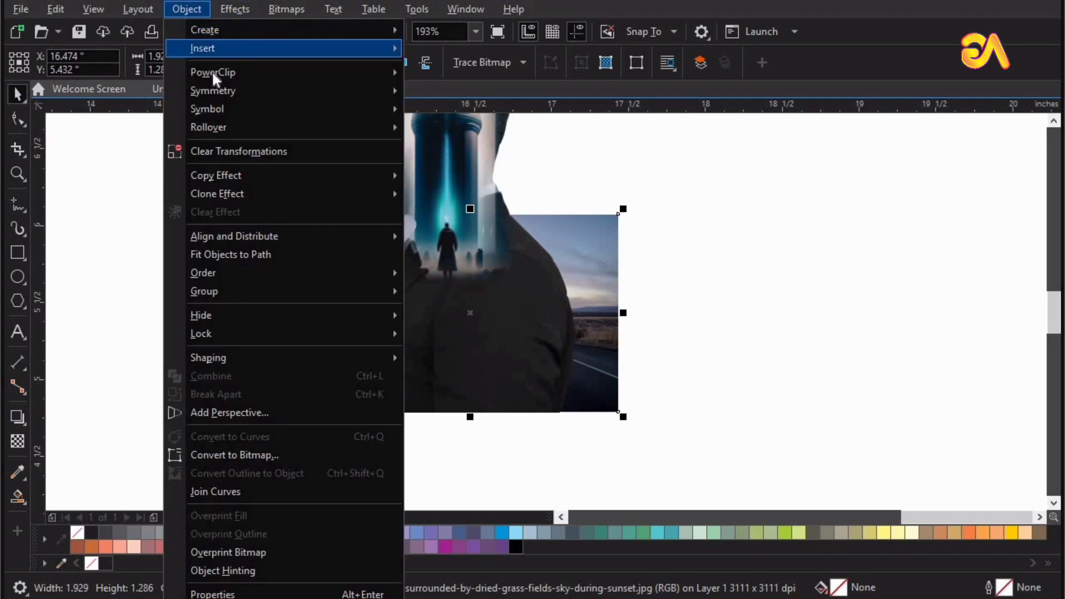
PowerClip the road photo inside the man's silhouette
{"action": "mouse_move", "coordinate": [214, 74]}
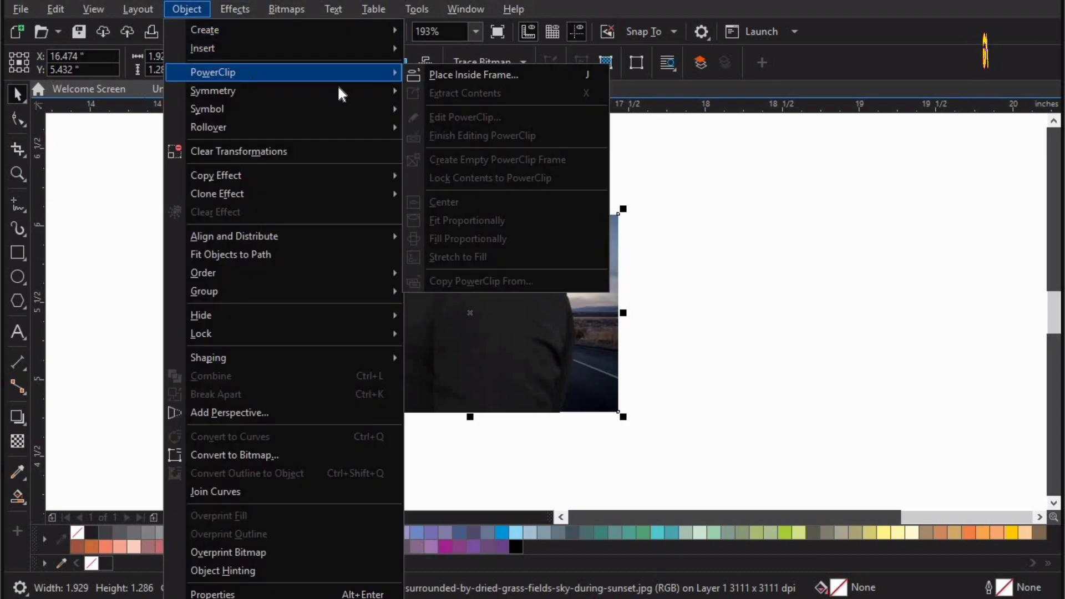
{"action": "left_click", "coordinate": [455, 76]}
{"action": "left_click", "coordinate": [442, 306]}
Open the silhouette's PowerClip contents for editing and stretch the road photo upward to about 2.306 inches high
{"action": "key", "text": "z"}
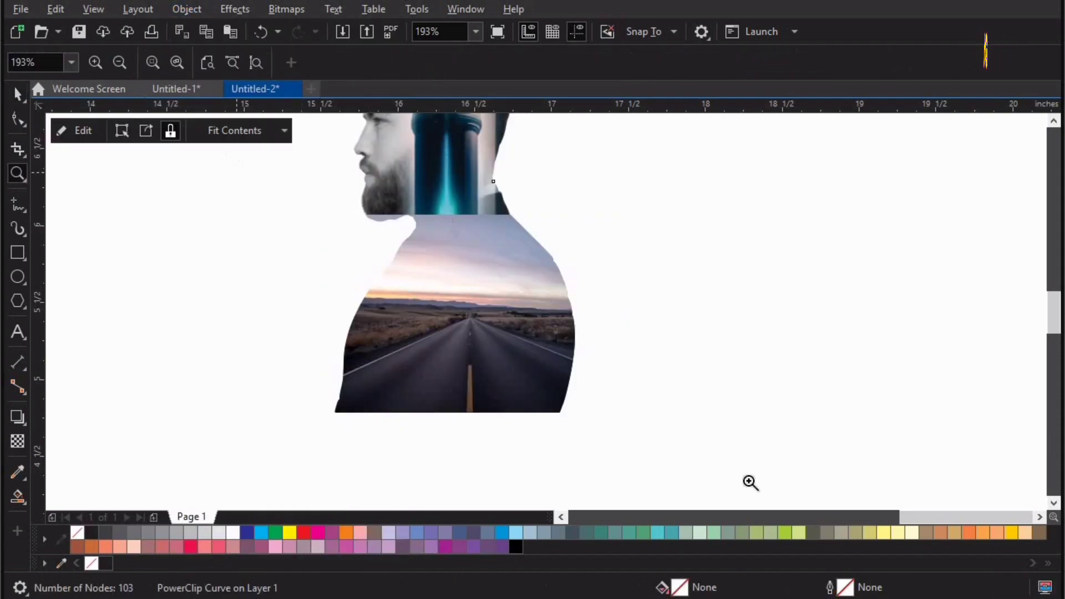
{"action": "double_click", "coordinate": [566, 401]}
{"action": "left_click", "coordinate": [568, 401]}
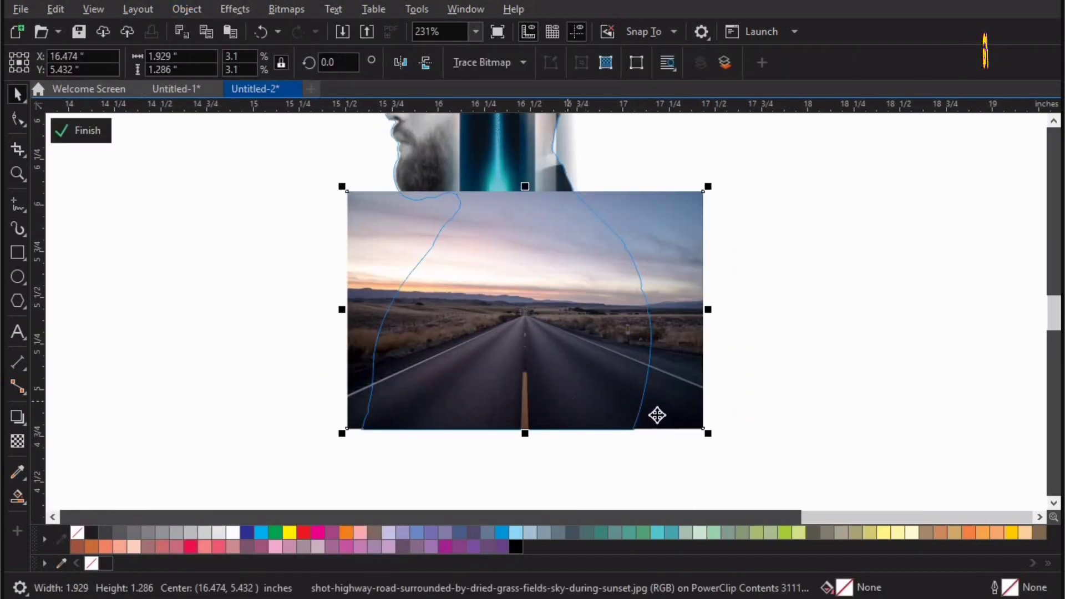
{"action": "scroll", "coordinate": [657, 414], "scroll_direction": "down", "scroll_amount": 1}
{"action": "left_click_drag", "start_coordinate": [703, 245], "coordinate": [690, 163]}
Apply an upward linear transparency to the road photo so it fades out around the man's chin
{"action": "left_click", "coordinate": [17, 440]}
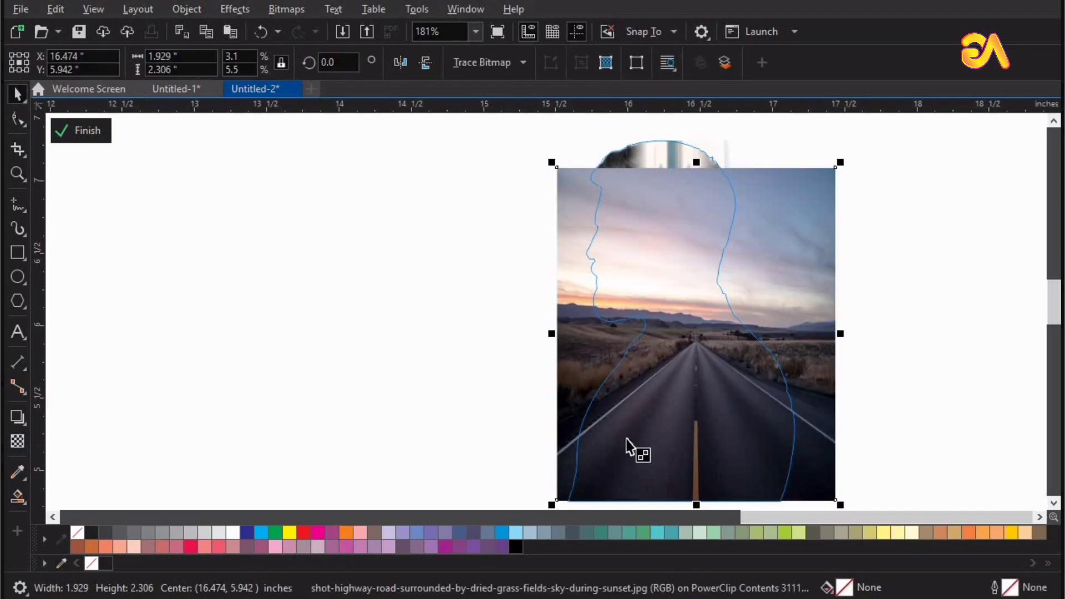
{"action": "left_click_drag", "start_coordinate": [692, 342], "coordinate": [687, 393]}
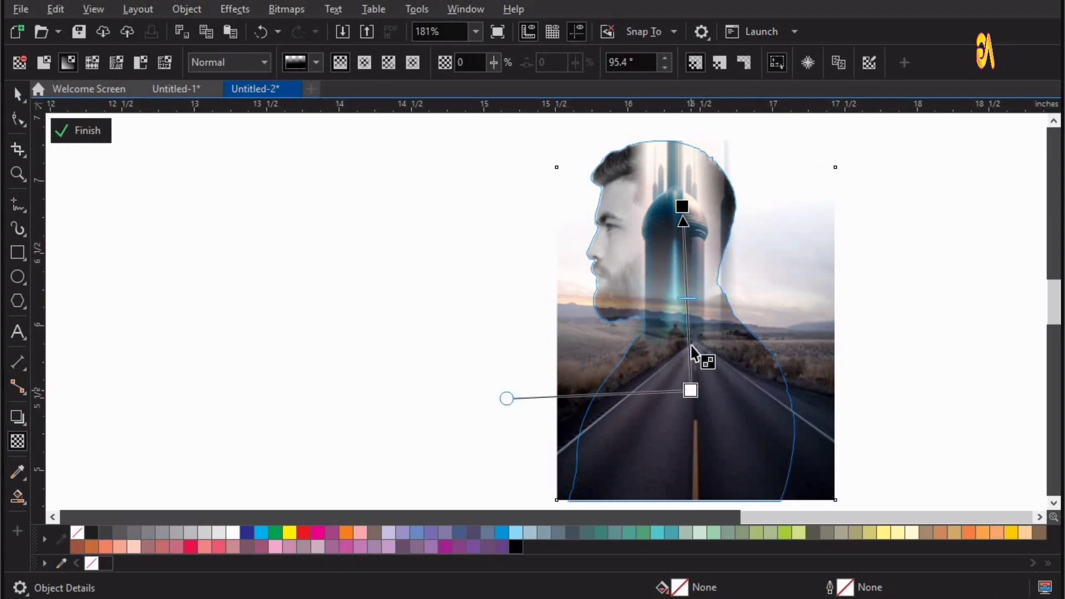
{"action": "left_click_drag", "start_coordinate": [681, 199], "coordinate": [689, 302]}
{"action": "key", "text": "ctrl+z"}
{"action": "key", "text": "space"}
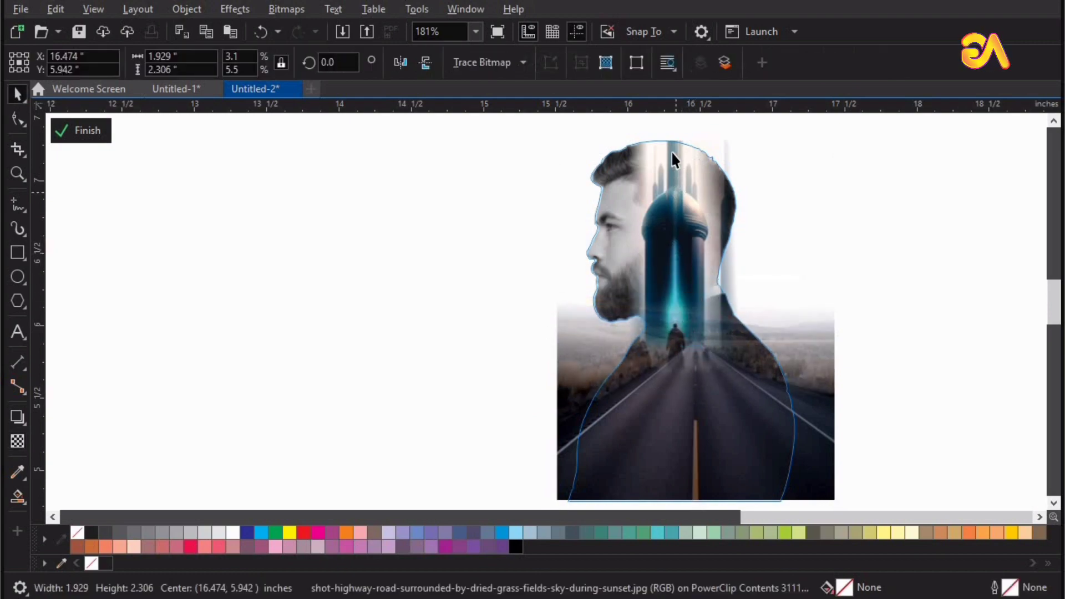
Bring the building photo in front of the road photo and fade its lower edge into the road below the standing figure
{"action": "left_click", "coordinate": [671, 151]}
{"action": "left_click", "coordinate": [673, 150]}
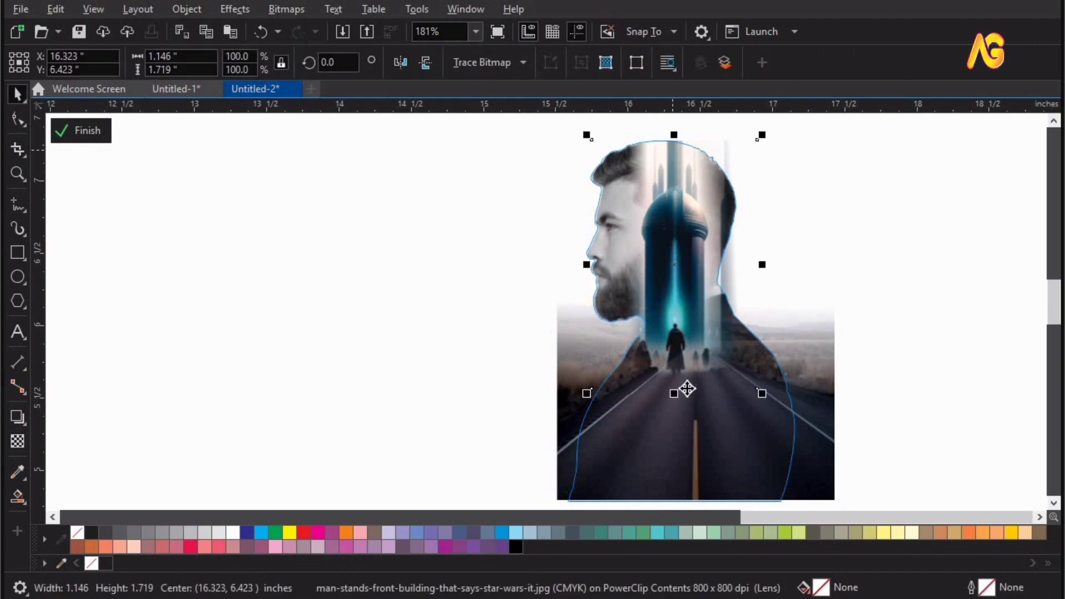
{"action": "key", "text": "z"}
{"action": "left_click_drag", "start_coordinate": [483, 273], "coordinate": [832, 427]}
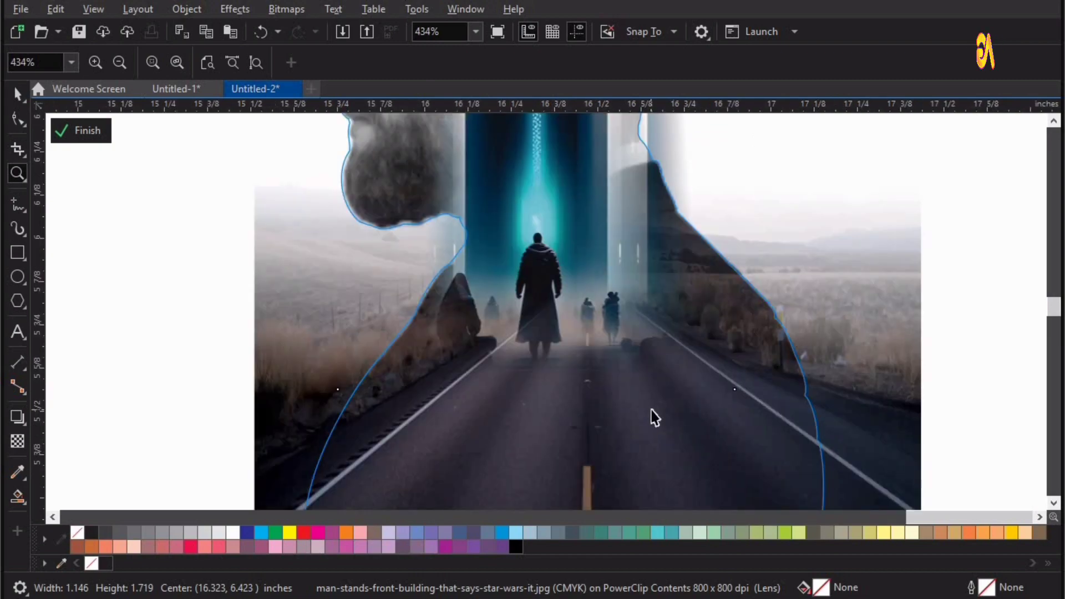
{"action": "key", "text": "F3"}
{"action": "key", "text": "F2"}
{"action": "left_click_drag", "start_coordinate": [468, 228], "coordinate": [844, 454]}
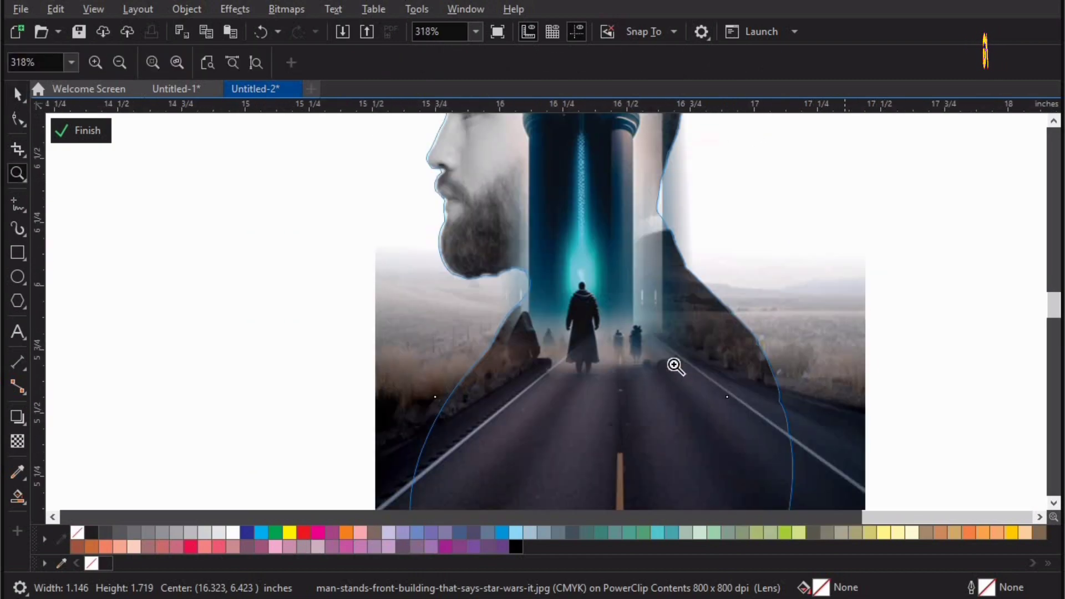
{"action": "key", "text": "space"}
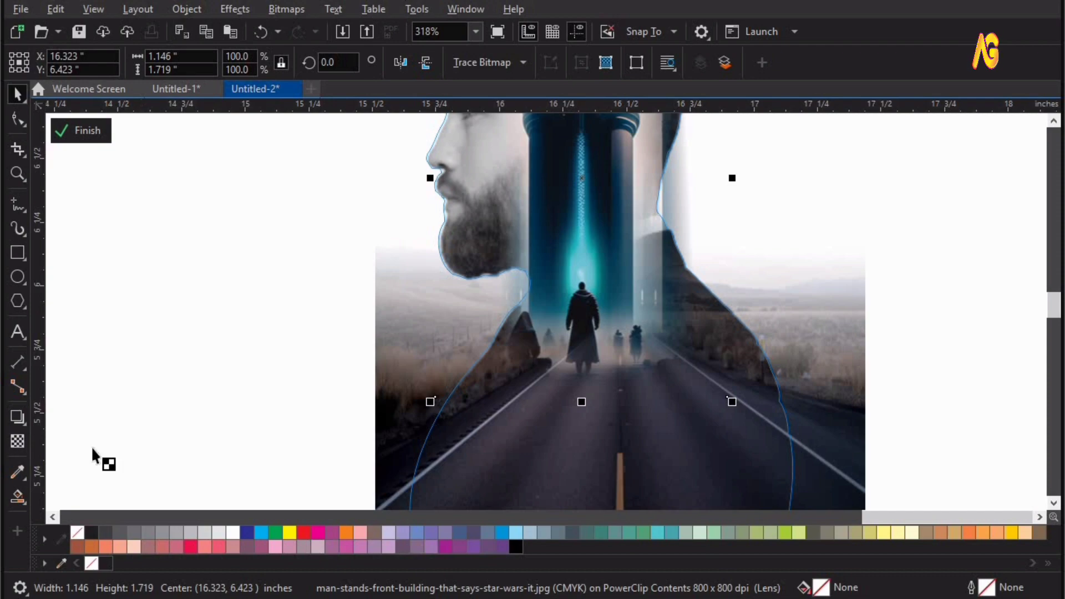
{"action": "left_click_drag", "start_coordinate": [585, 319], "coordinate": [585, 387]}
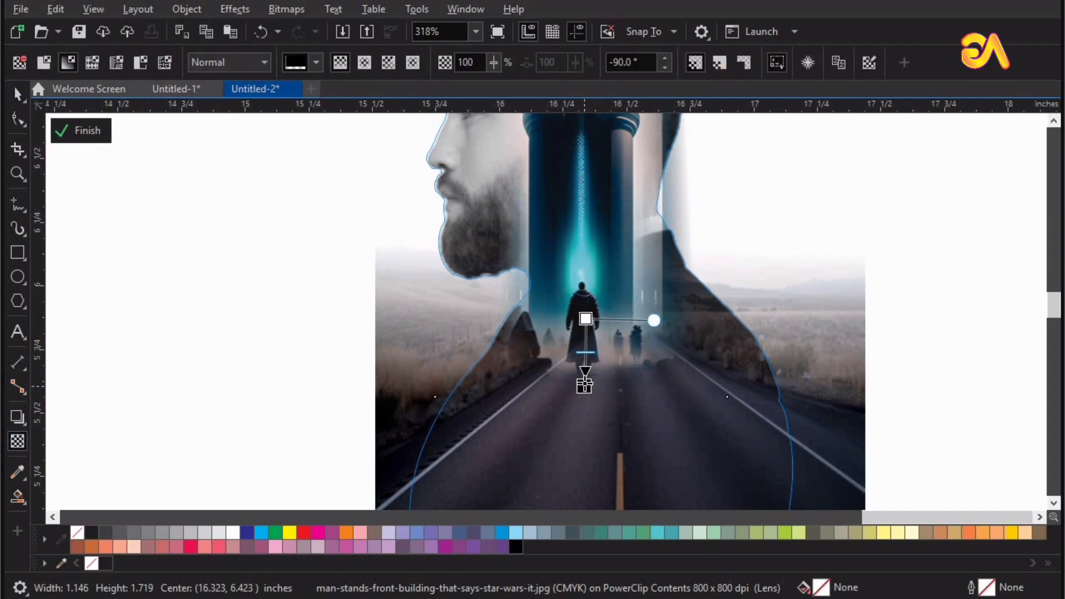
{"action": "left_click_drag", "start_coordinate": [587, 381], "coordinate": [588, 376]}
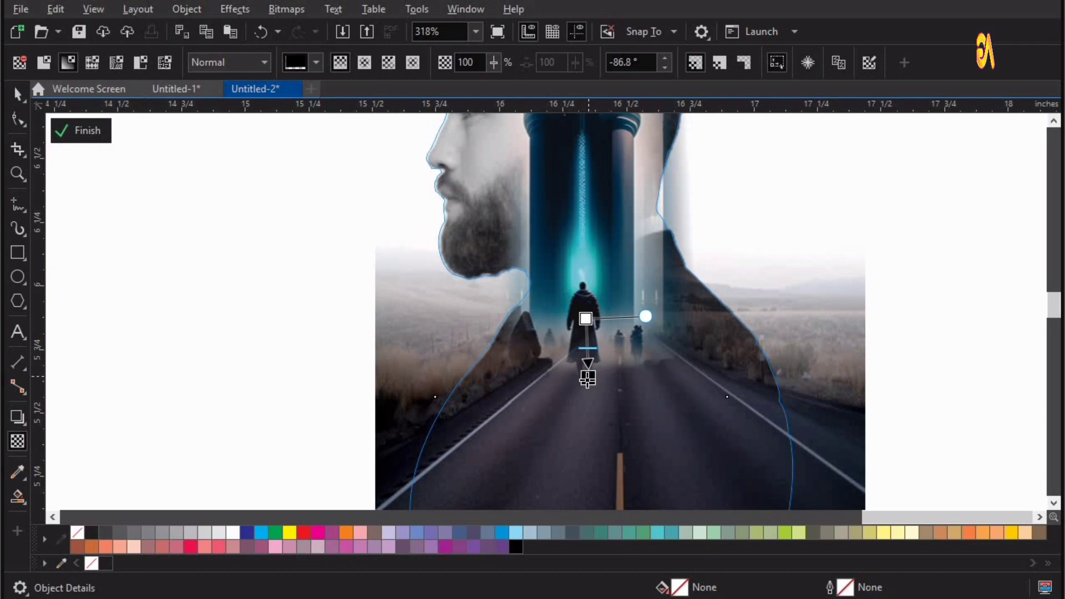
{"action": "key", "text": "space"}
{"action": "left_click", "coordinate": [247, 302]}
Select the road photo and raise its transparency's start node to about 70% so the dark jacket shows through
{"action": "scroll", "coordinate": [798, 383], "scroll_direction": "down", "scroll_amount": 2}
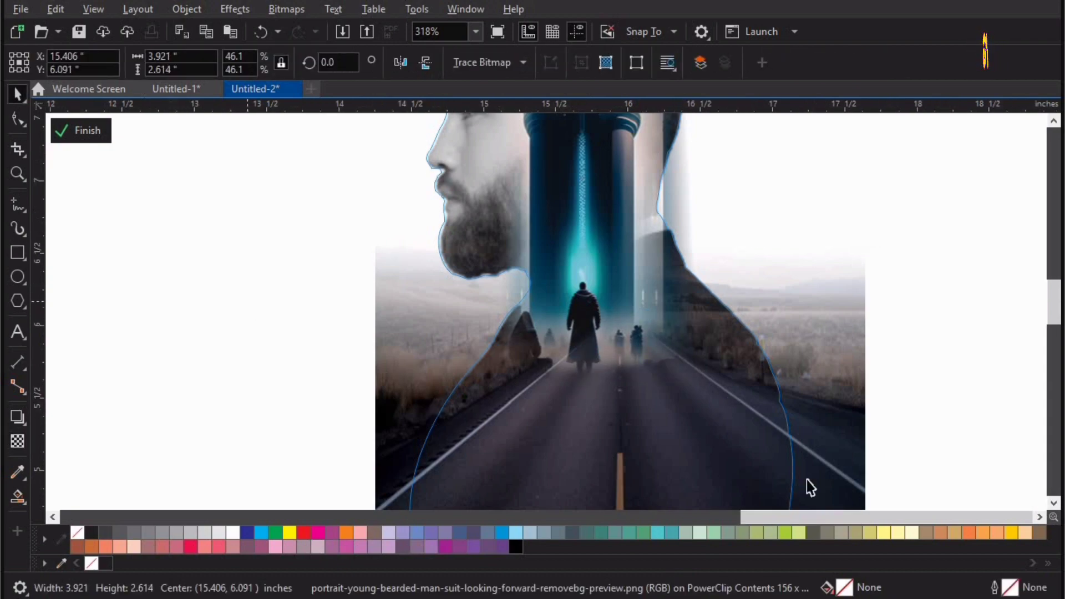
{"action": "double_click", "coordinate": [979, 309]}
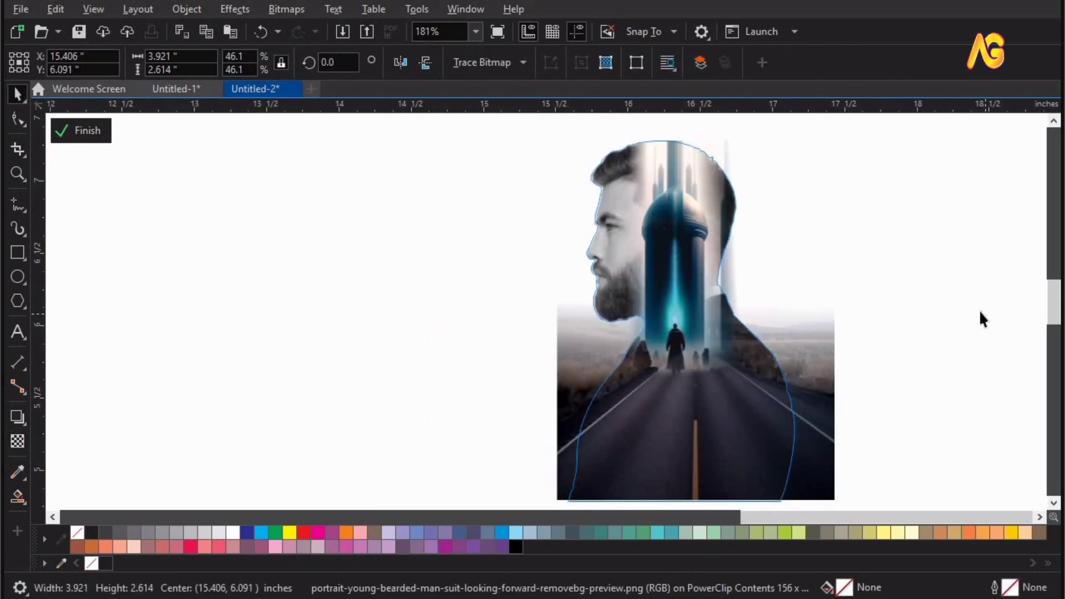
{"action": "double_click", "coordinate": [775, 435]}
{"action": "left_click", "coordinate": [775, 438]}
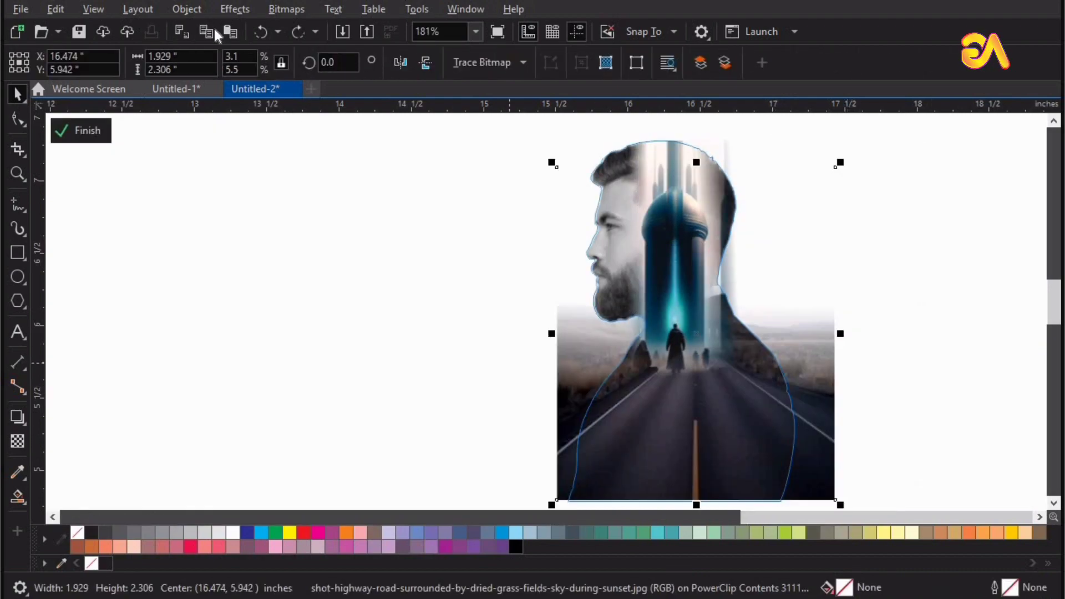
{"action": "left_click", "coordinate": [18, 443]}
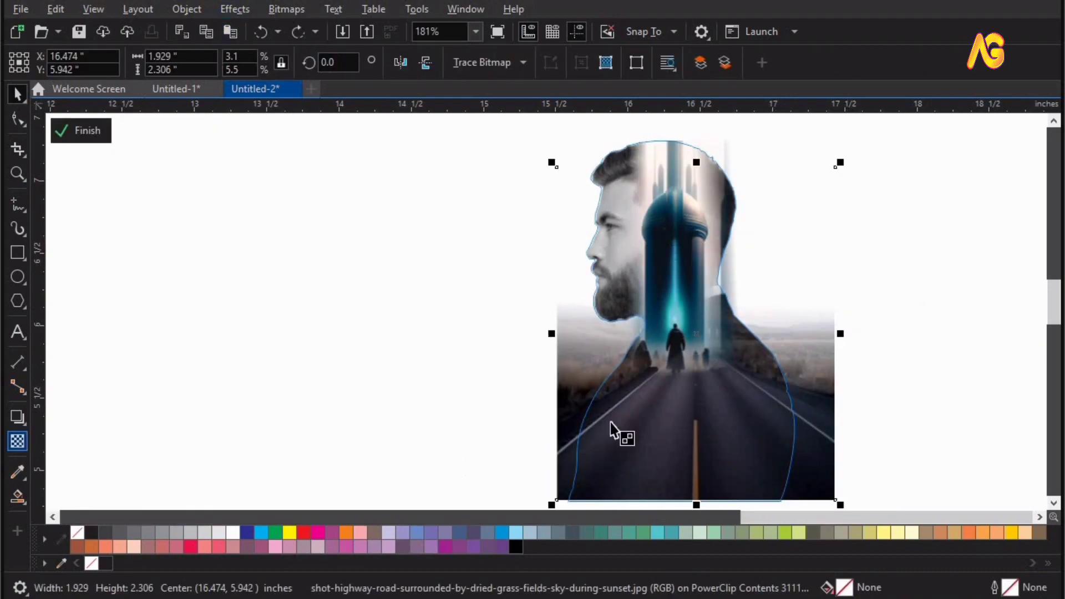
{"action": "left_click", "coordinate": [687, 393]}
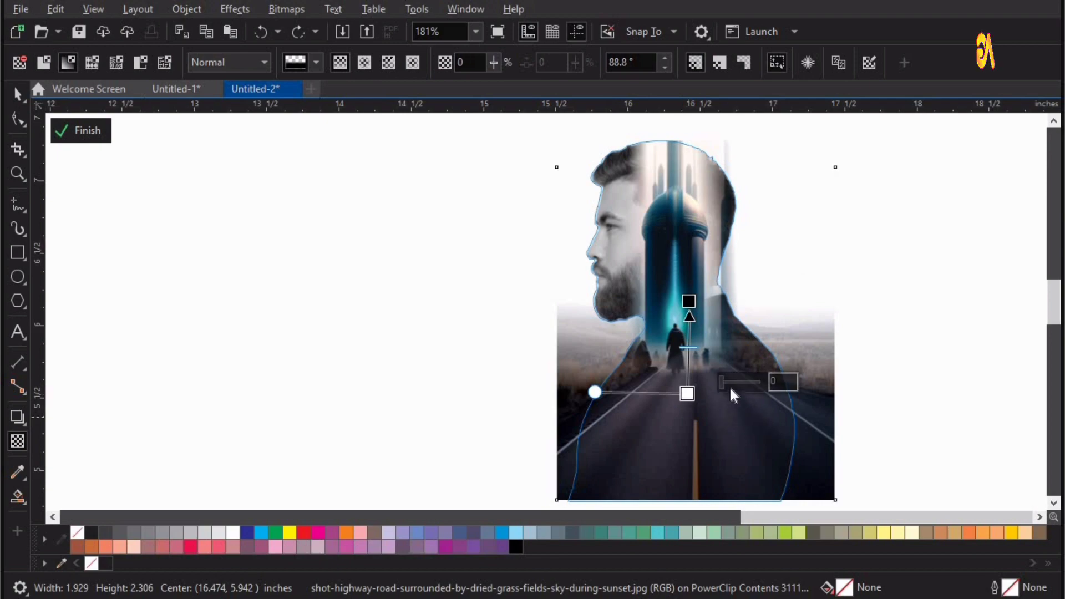
{"action": "left_click", "coordinate": [737, 382]}
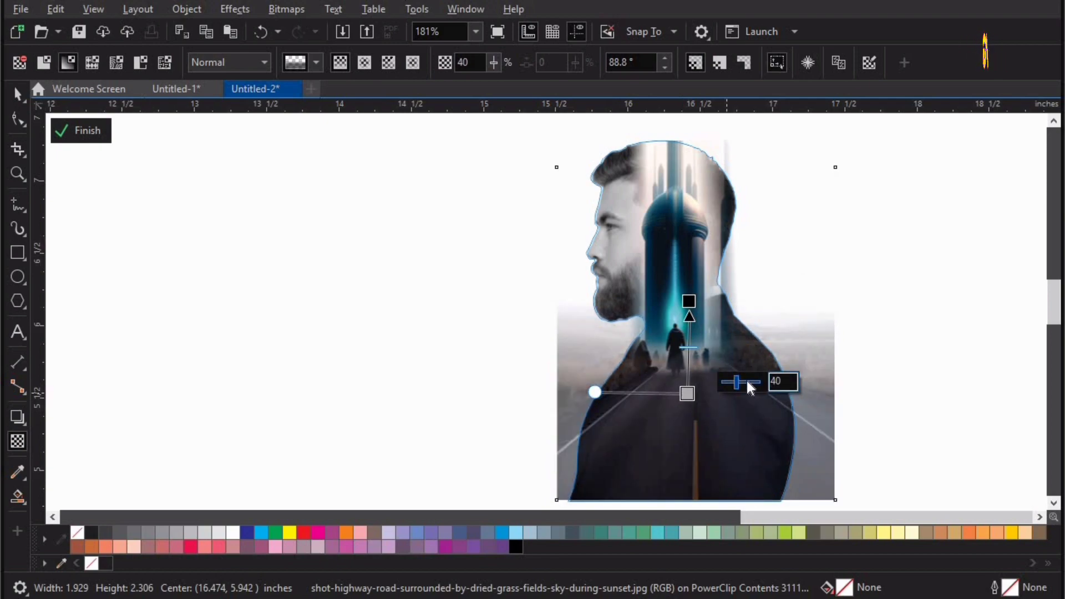
{"action": "left_click", "coordinate": [747, 382]}
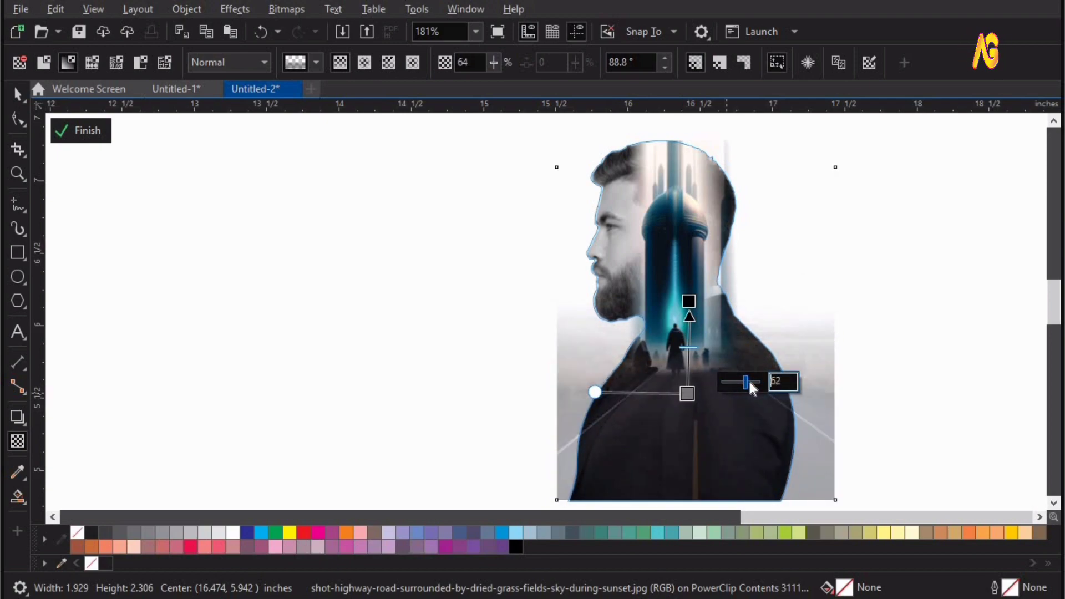
{"action": "left_click", "coordinate": [748, 379]}
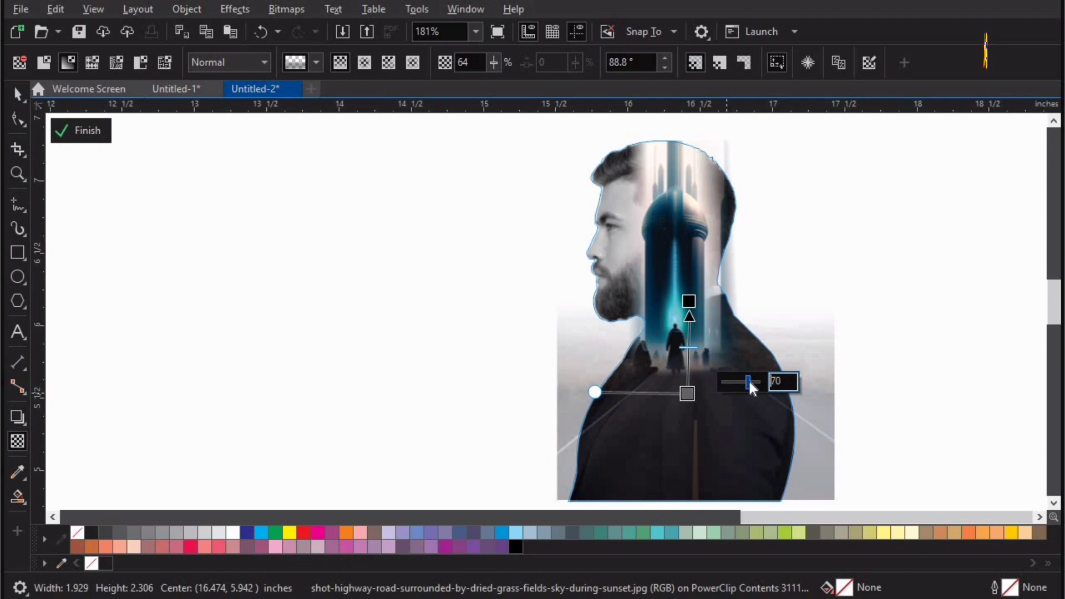
Leave the PowerClip contents and delete the nodes along the curve of the back shoulder to smooth the silhouette's outline
{"action": "key", "text": "space"}
{"action": "left_click", "coordinate": [934, 253], "text": "ctrl"}
{"action": "key", "text": "z"}
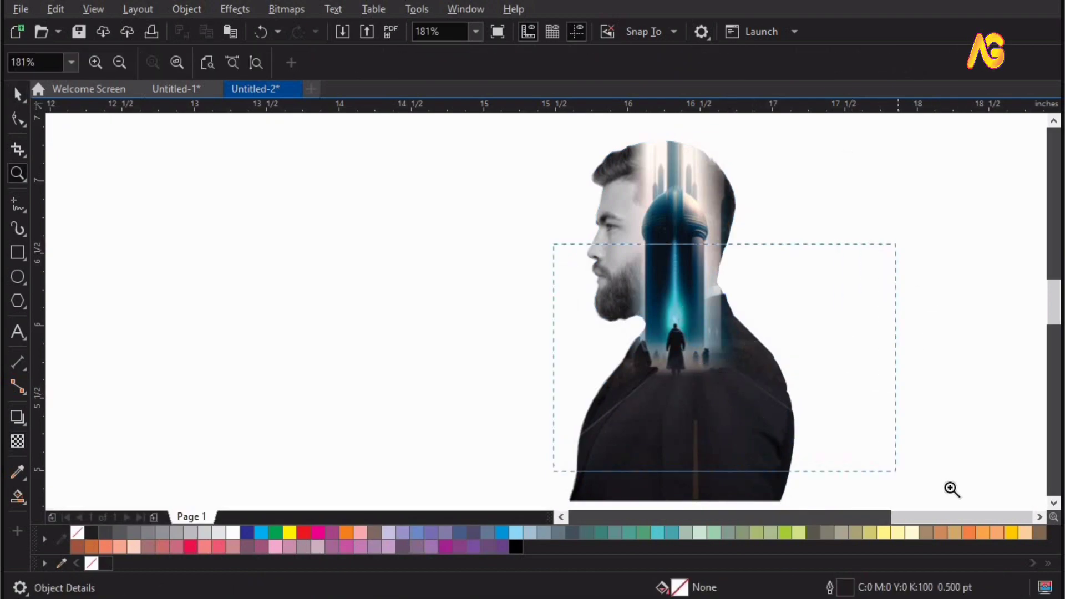
{"action": "left_click_drag", "start_coordinate": [950, 489], "coordinate": [950, 488]}
{"action": "left_click", "coordinate": [594, 367]}
{"action": "key", "text": "F10"}
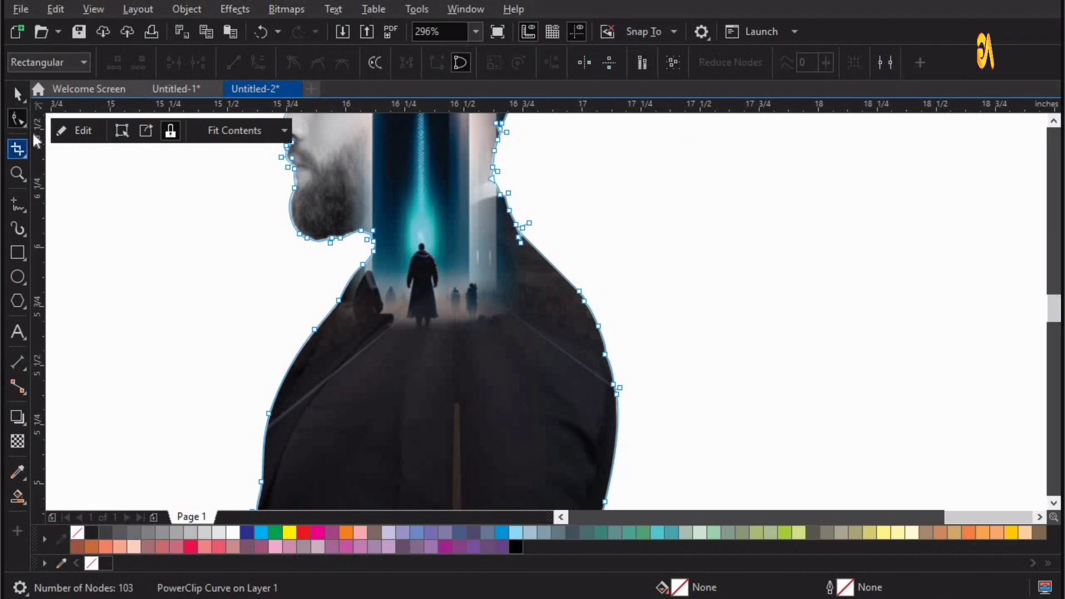
{"action": "left_click_drag", "start_coordinate": [565, 264], "coordinate": [691, 424]}
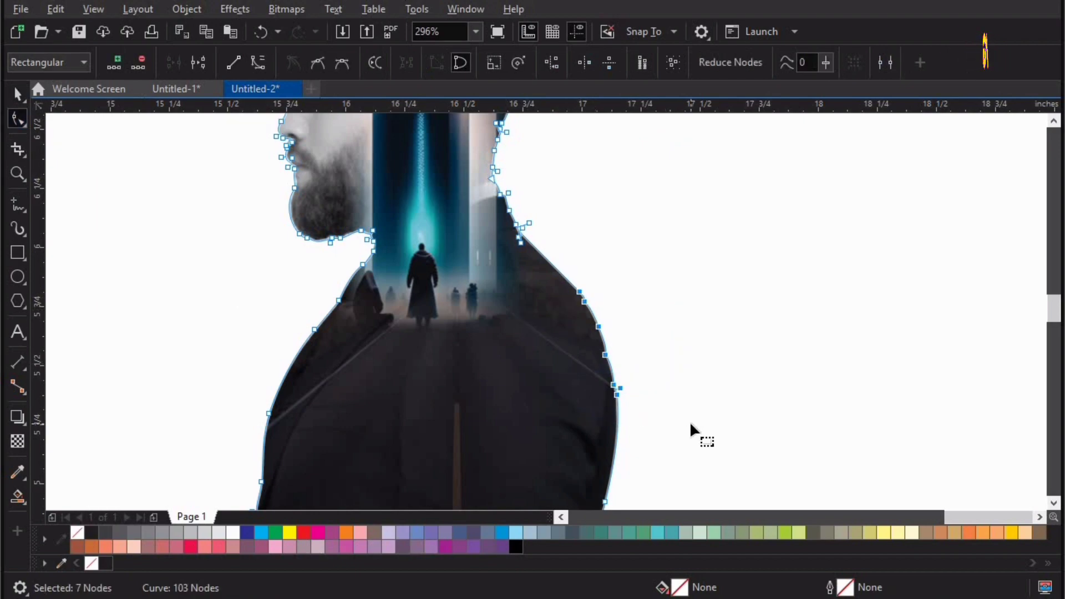
{"action": "key", "text": "Delete"}
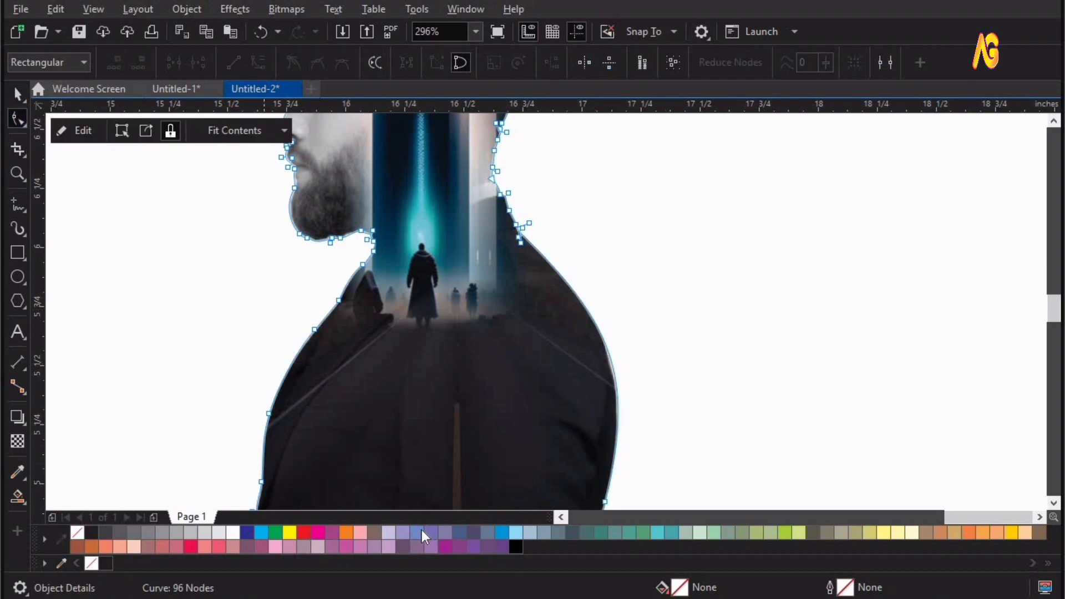
Try to delete two nodes at the kink on the silhouette's lower front jacket edge
{"action": "key", "text": "z"}
{"action": "left_click_drag", "start_coordinate": [221, 455], "coordinate": [422, 531]}
{"action": "key", "text": "space"}
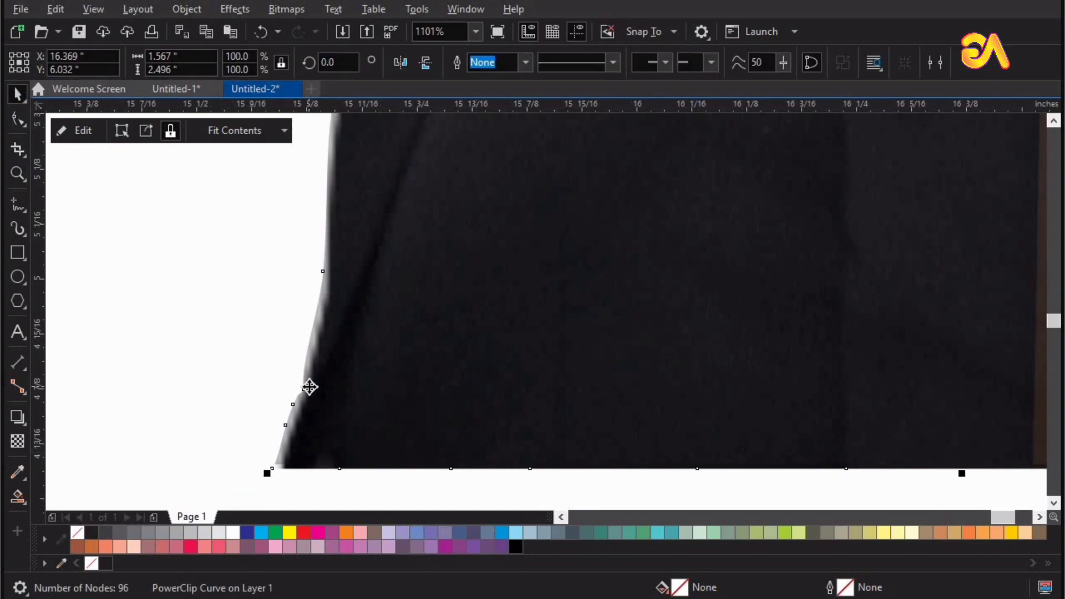
{"action": "key", "text": "F10"}
{"action": "left_click_drag", "start_coordinate": [284, 361], "coordinate": [346, 405]}
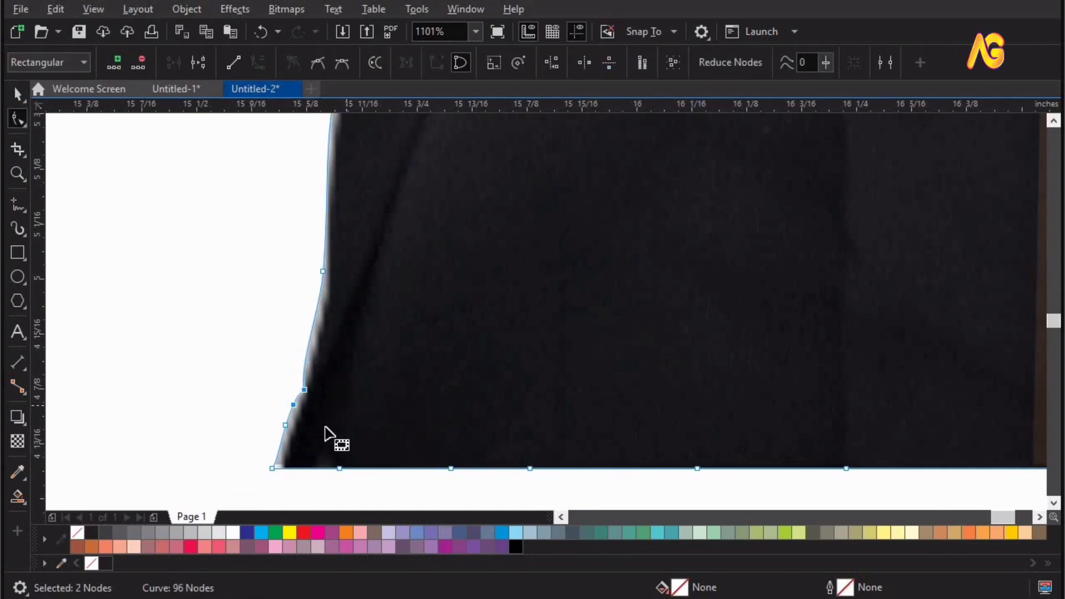
{"action": "key", "text": "Delete"}
{"action": "key", "text": "space"}
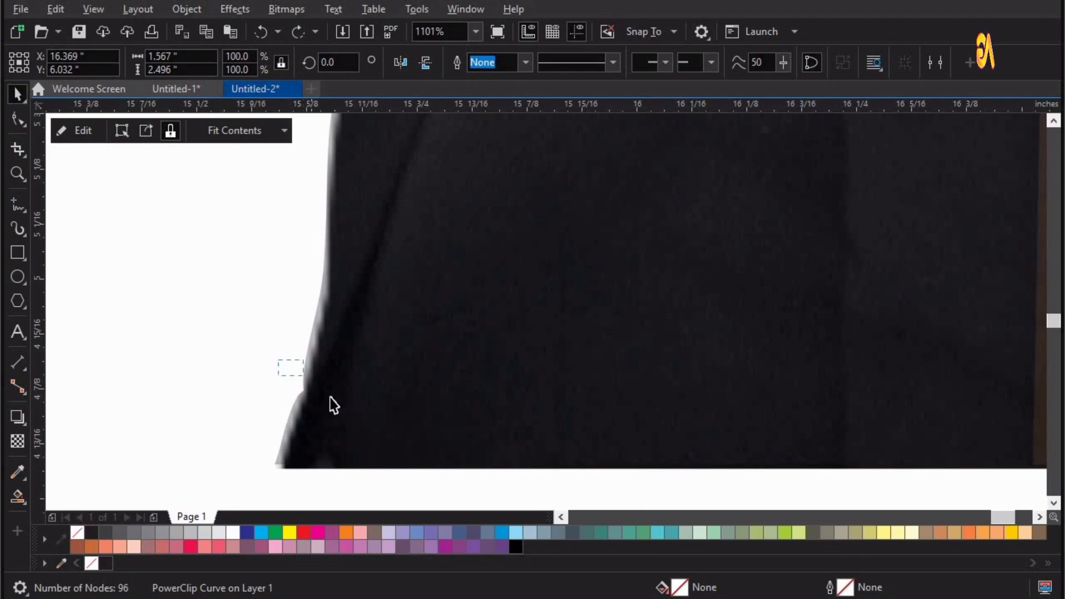
Delete only the upper node of the kink near the jacket's lower front corner to smooth the edge
{"action": "key", "text": "F10"}
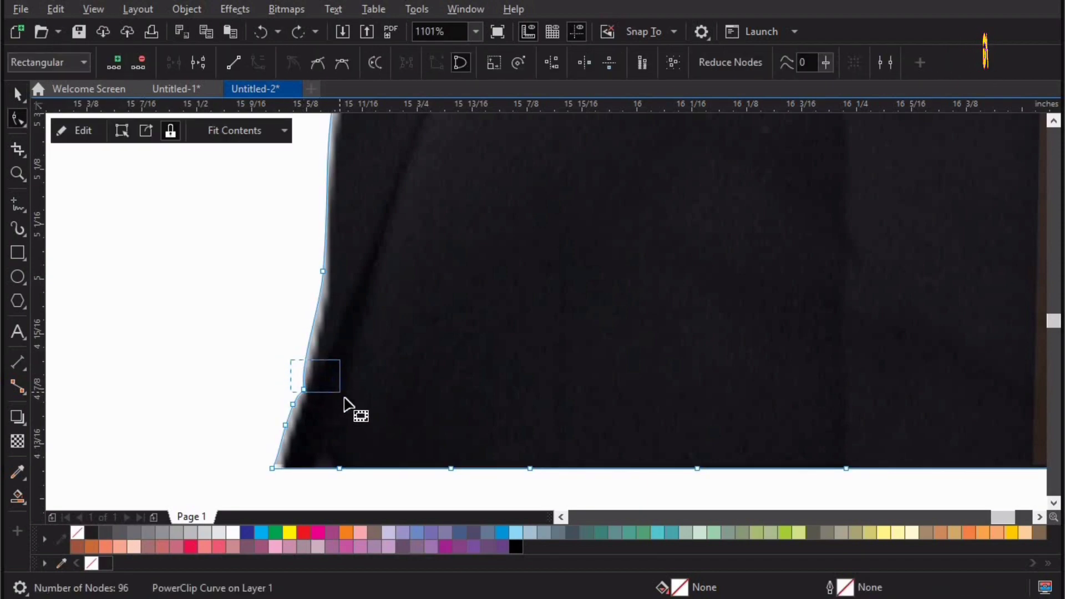
{"action": "left_click_drag", "start_coordinate": [344, 398], "coordinate": [344, 397]}
{"action": "key", "text": "Delete"}
{"action": "key", "text": "space"}
{"action": "left_click", "coordinate": [202, 410]}
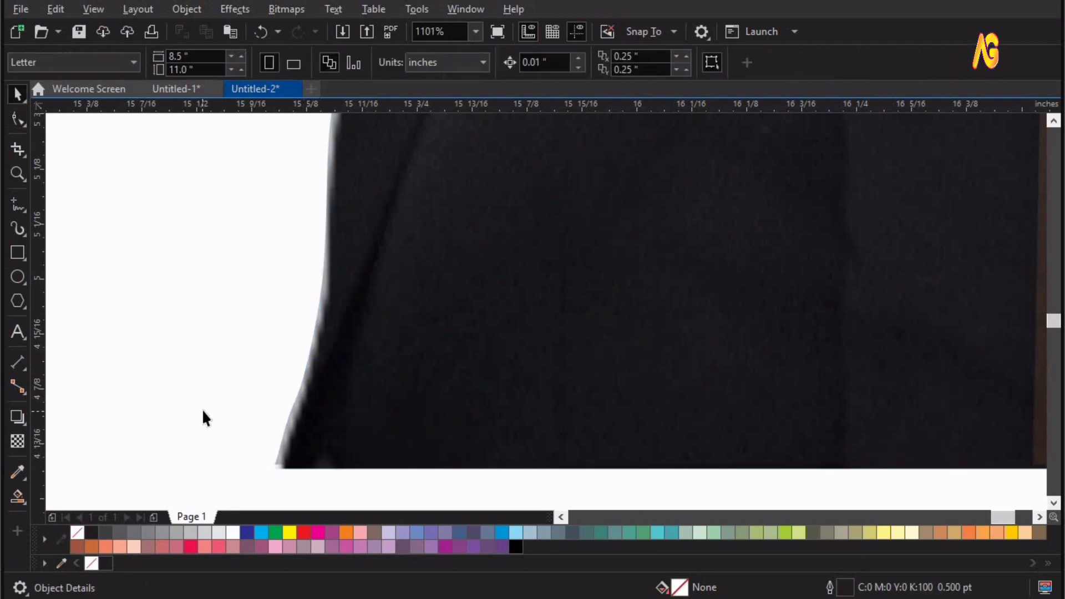
{"action": "key", "text": "F4"}
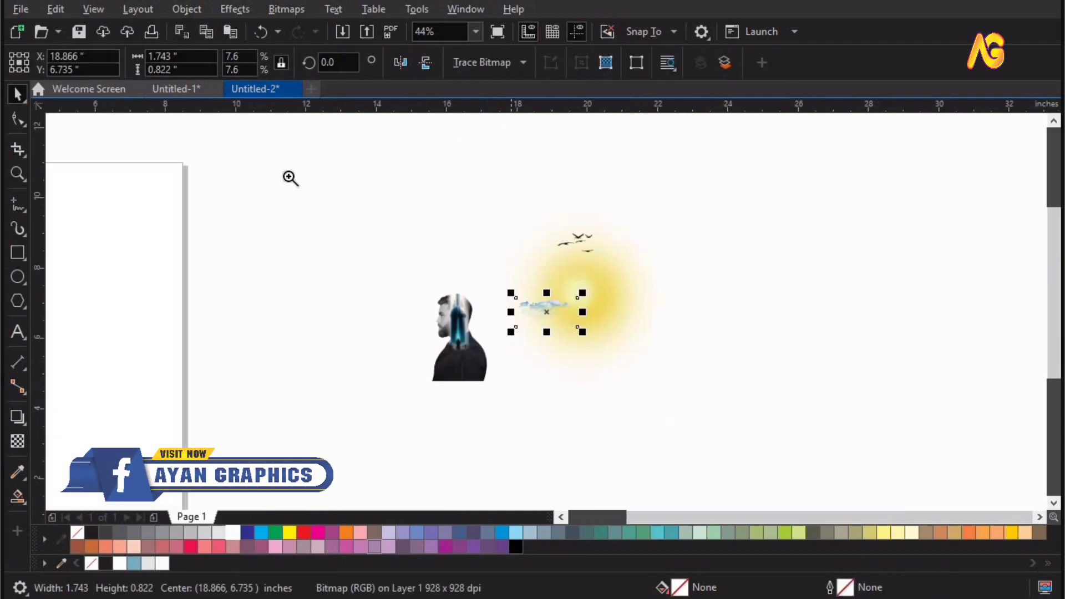
Move the cloud image over the top of the man's head and enlarge it to about 2.62 inches wide
{"action": "key", "text": "z"}
{"action": "left_click_drag", "start_coordinate": [718, 441], "coordinate": [741, 384]}
{"action": "key", "text": "space"}
{"action": "left_click_drag", "start_coordinate": [565, 360], "coordinate": [408, 338]}
{"action": "key", "text": "z"}
{"action": "left_click_drag", "start_coordinate": [199, 257], "coordinate": [729, 444]}
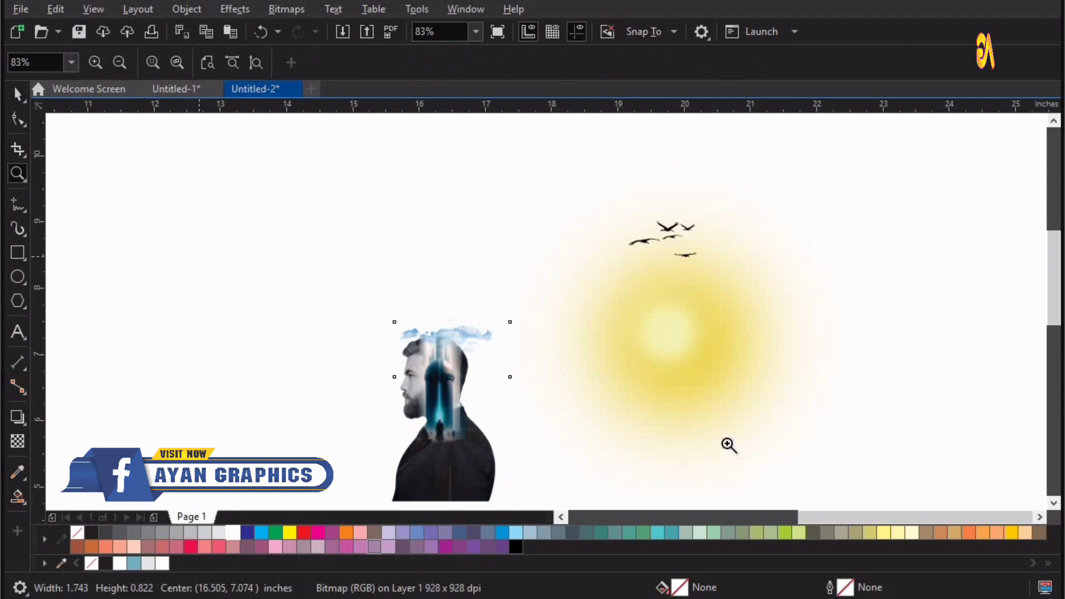
{"action": "key", "text": "space"}
{"action": "left_click_drag", "start_coordinate": [634, 247], "coordinate": [684, 228]}
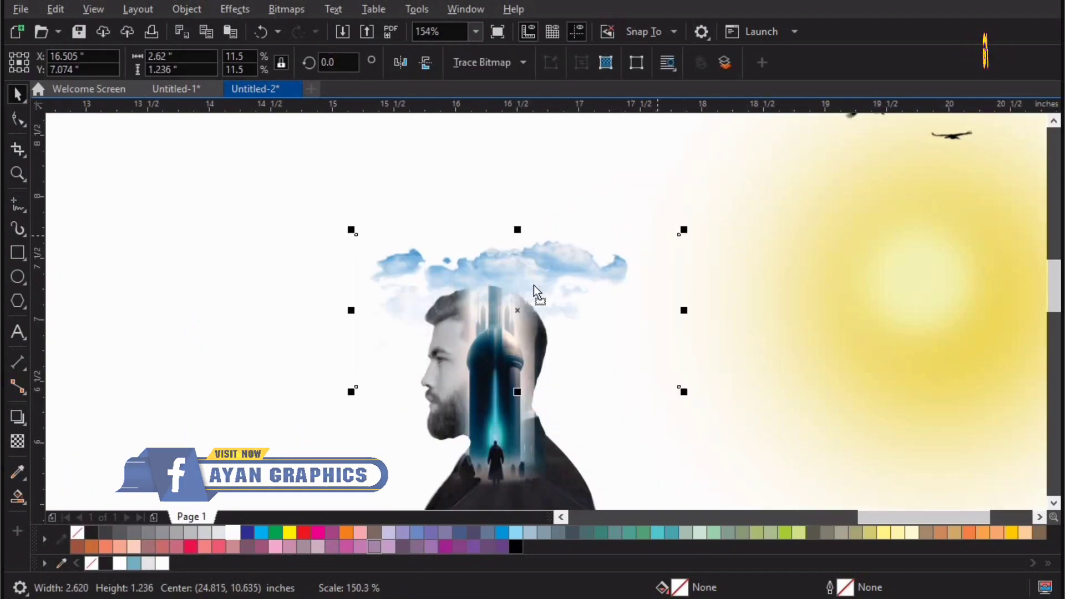
{"action": "left_click_drag", "start_coordinate": [535, 295], "coordinate": [504, 279]}
Move the sun-and-birds image beside the back of the man's head and shrink it to about 1.526 inches wide
{"action": "left_click_drag", "start_coordinate": [740, 255], "coordinate": [491, 257]}
{"action": "scroll", "coordinate": [865, 233], "scroll_direction": "down", "scroll_amount": 5}
{"action": "left_click_drag", "start_coordinate": [862, 185], "coordinate": [765, 281]}
Move the sun-and-birds image onto the upper back of the man's head and bring it to the front
{"action": "key", "text": "z"}
{"action": "left_click_drag", "start_coordinate": [813, 241], "coordinate": [640, 351]}
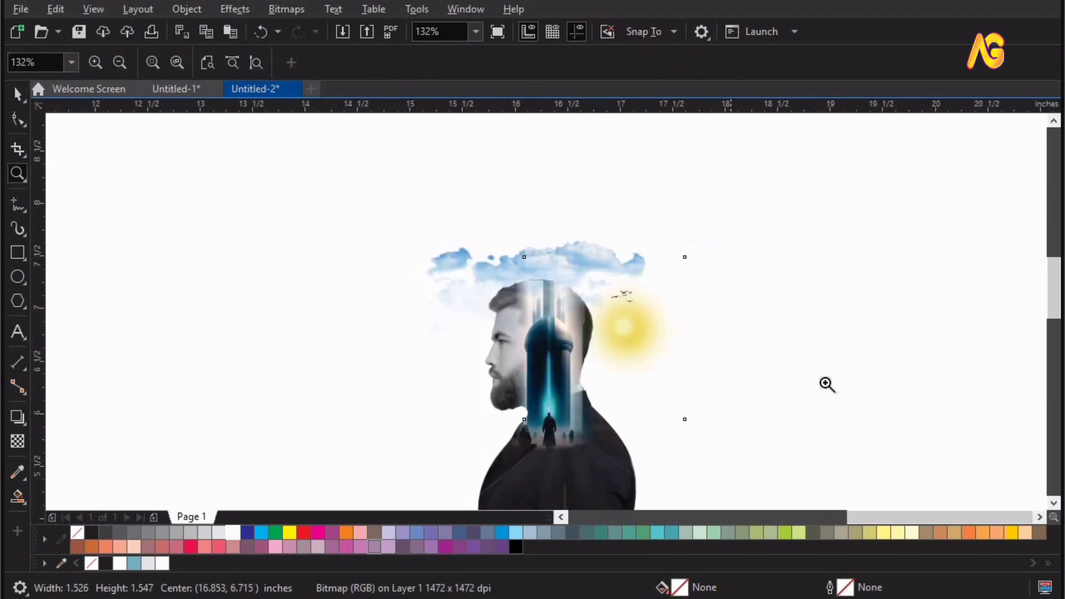
{"action": "key", "text": "space"}
{"action": "left_click_drag", "start_coordinate": [622, 435], "coordinate": [582, 399]}
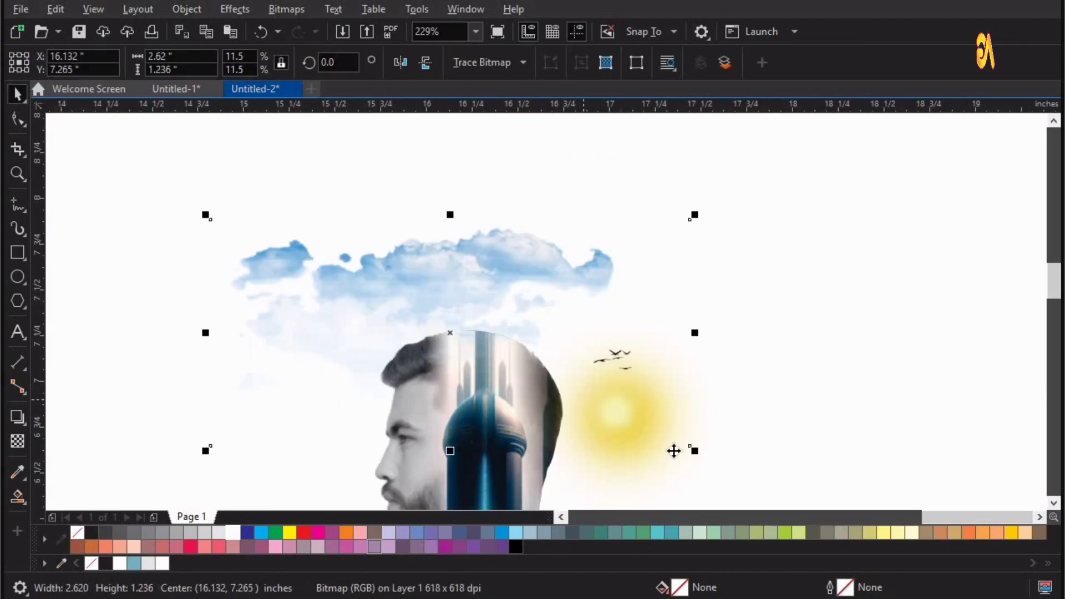
{"action": "key", "text": "ctrl+z"}
{"action": "left_click", "coordinate": [627, 422]}
{"action": "scroll", "coordinate": [616, 401], "scroll_direction": "down", "scroll_amount": 1}
{"action": "left_click", "coordinate": [614, 401], "text": "alt"}
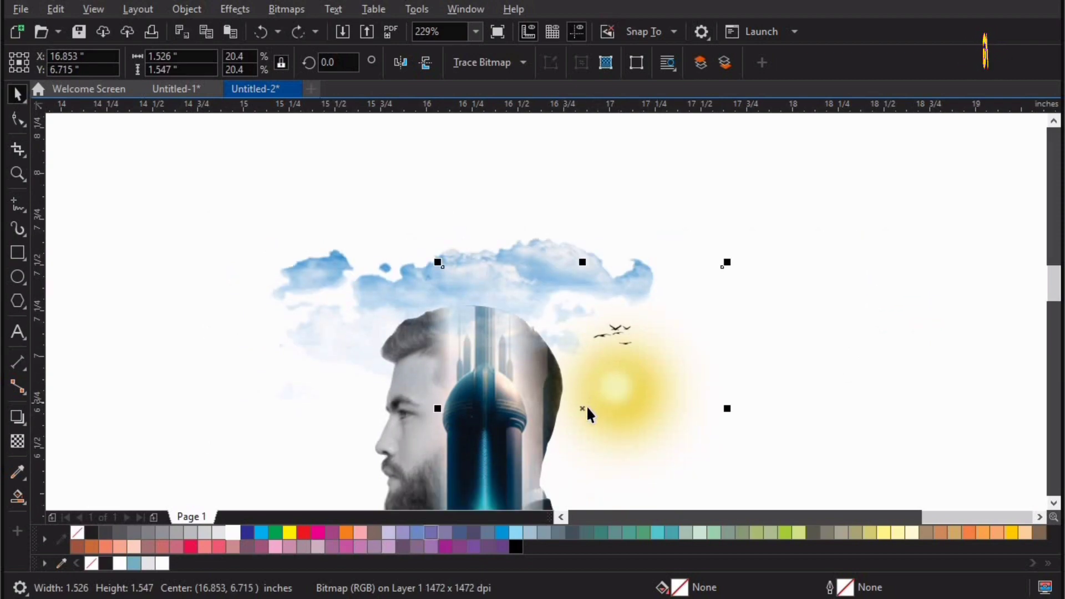
{"action": "left_click_drag", "start_coordinate": [577, 372], "coordinate": [542, 336]}
{"action": "key", "text": "shift+Page_Up"}
{"action": "scroll", "coordinate": [417, 348], "scroll_direction": "down", "scroll_amount": 2}
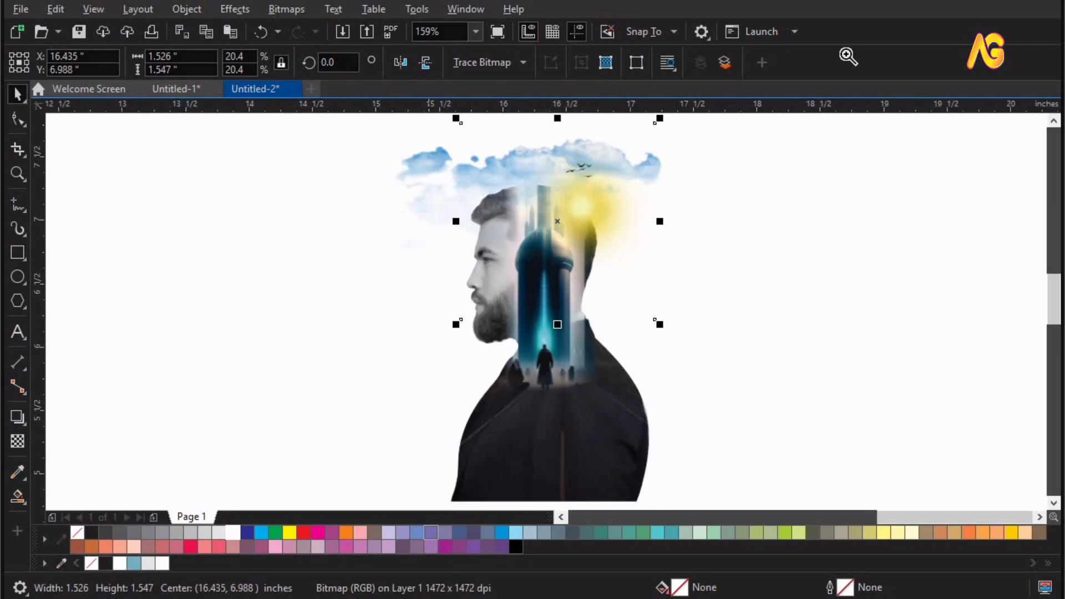
Lower the cloud image slightly over the man's hair and bring it in front of the sun
{"action": "left_click", "coordinate": [344, 273]}
{"action": "left_click_drag", "start_coordinate": [351, 286], "coordinate": [351, 299]}
{"action": "key", "text": "z"}
{"action": "left_click_drag", "start_coordinate": [237, 193], "coordinate": [789, 458]}
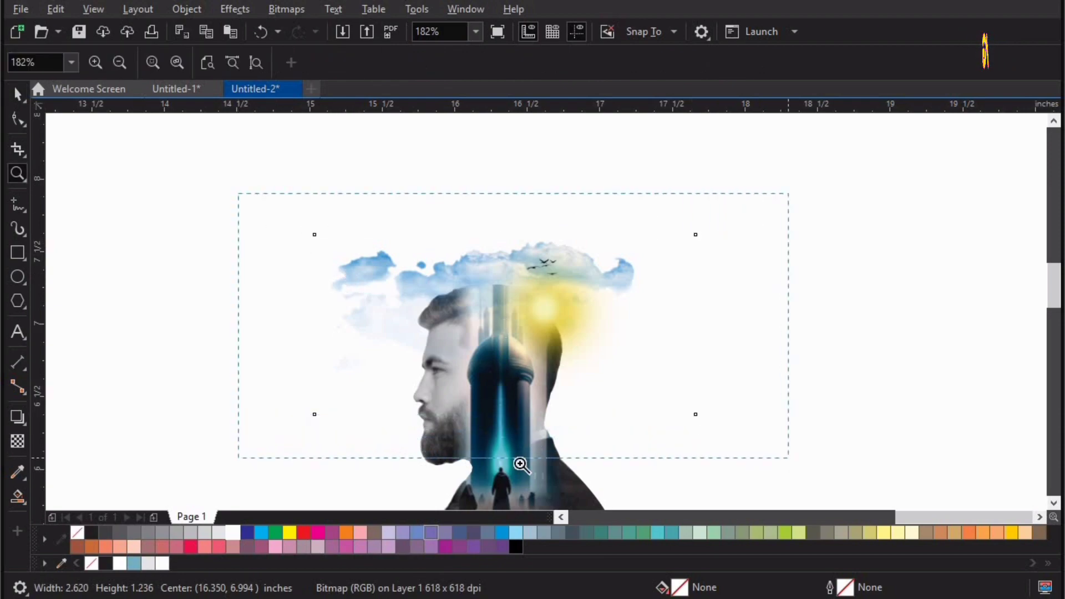
{"action": "left_click_drag", "start_coordinate": [308, 228], "coordinate": [306, 237]}
{"action": "key", "text": "shift+Page_Up"}
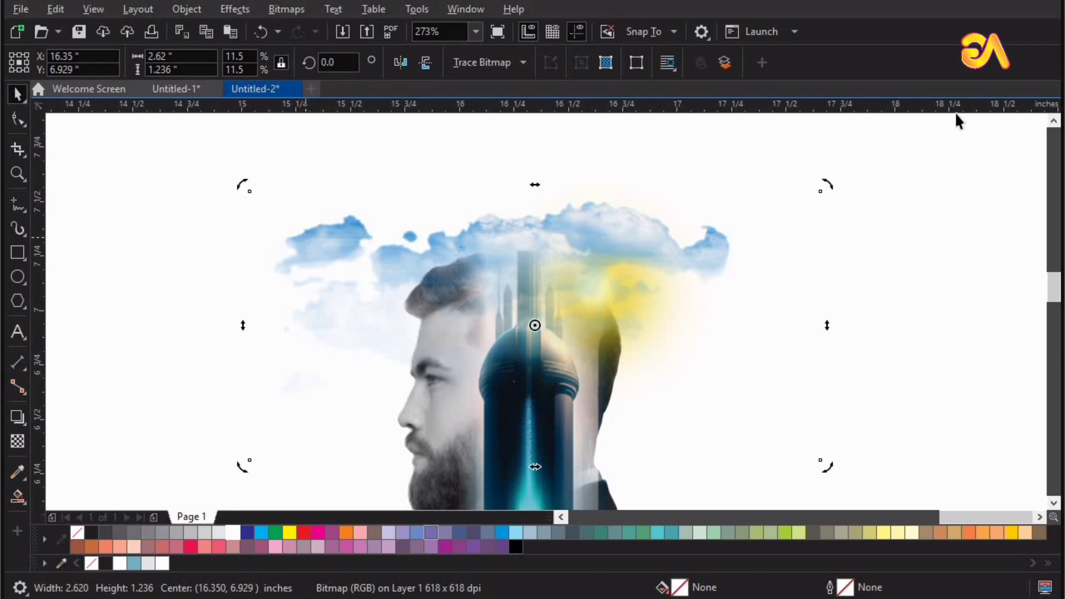
Bring the sun-and-birds image back in front of the clouds and nudge it slightly down toward the building's towers
{"action": "left_click_drag", "start_coordinate": [952, 123], "coordinate": [460, 471]}
{"action": "left_click_drag", "start_coordinate": [554, 490], "coordinate": [555, 489]}
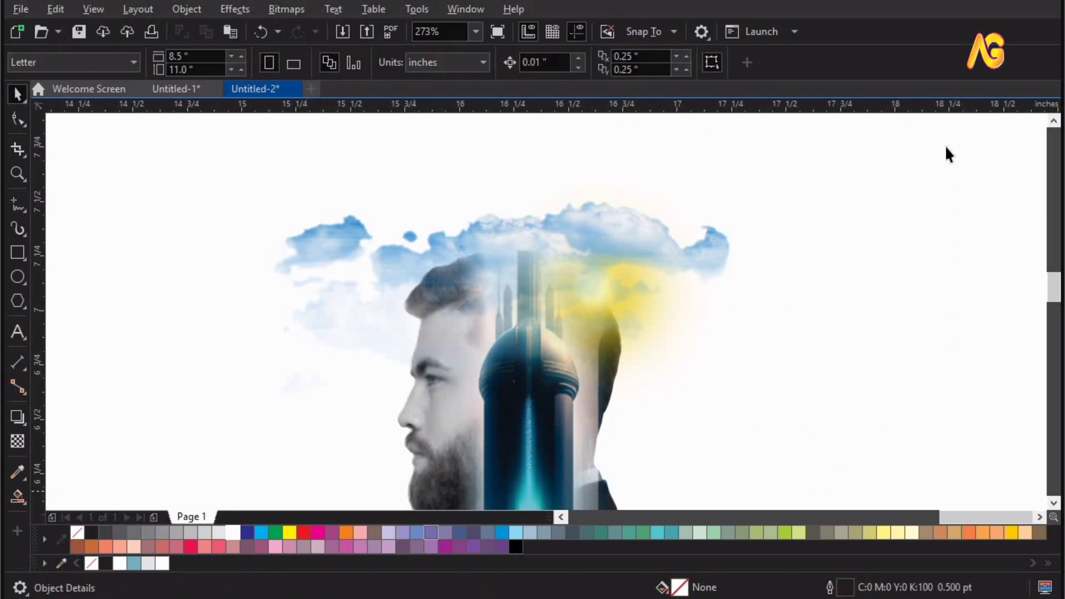
{"action": "left_click_drag", "start_coordinate": [946, 117], "coordinate": [245, 547]}
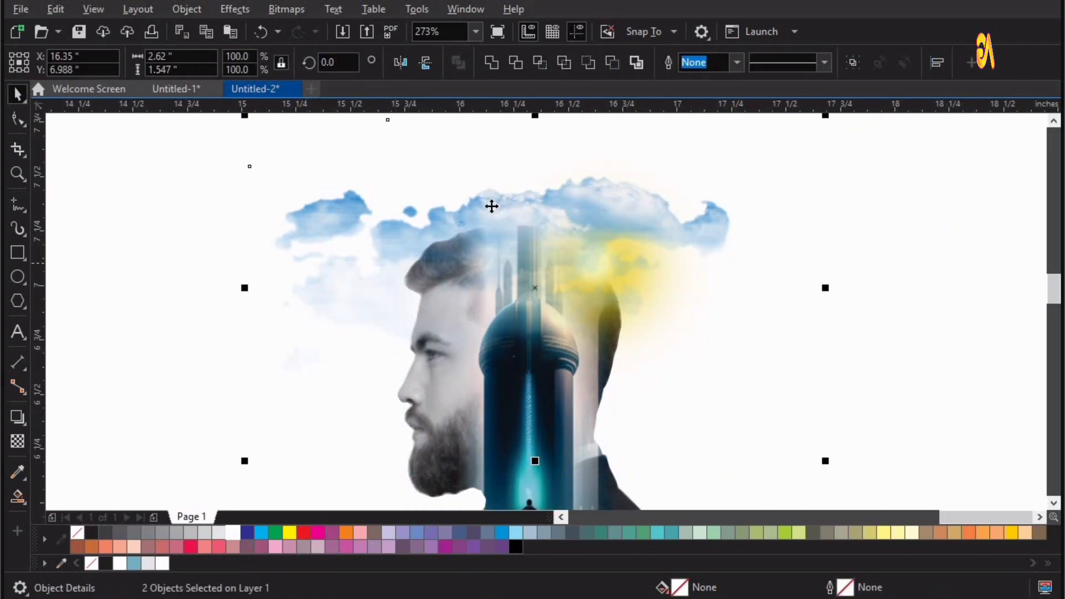
{"action": "scroll", "coordinate": [461, 244], "scroll_direction": "down", "scroll_amount": 2}
{"action": "left_click_drag", "start_coordinate": [399, 156], "coordinate": [840, 477]}
{"action": "key", "text": "shift+Page_Up"}
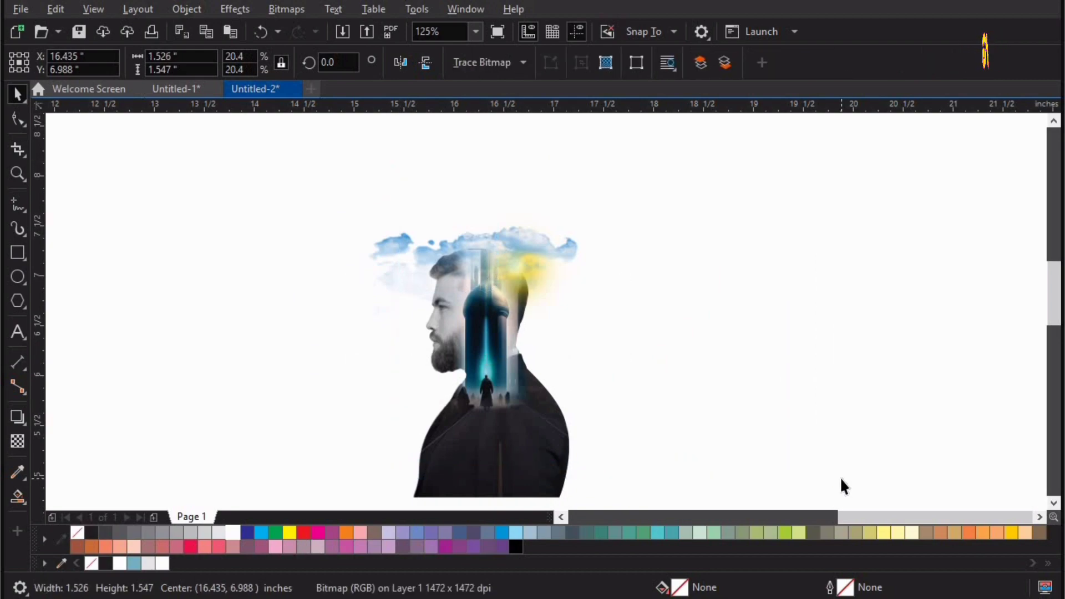
{"action": "key", "text": "z"}
{"action": "left_click_drag", "start_coordinate": [363, 208], "coordinate": [594, 359]}
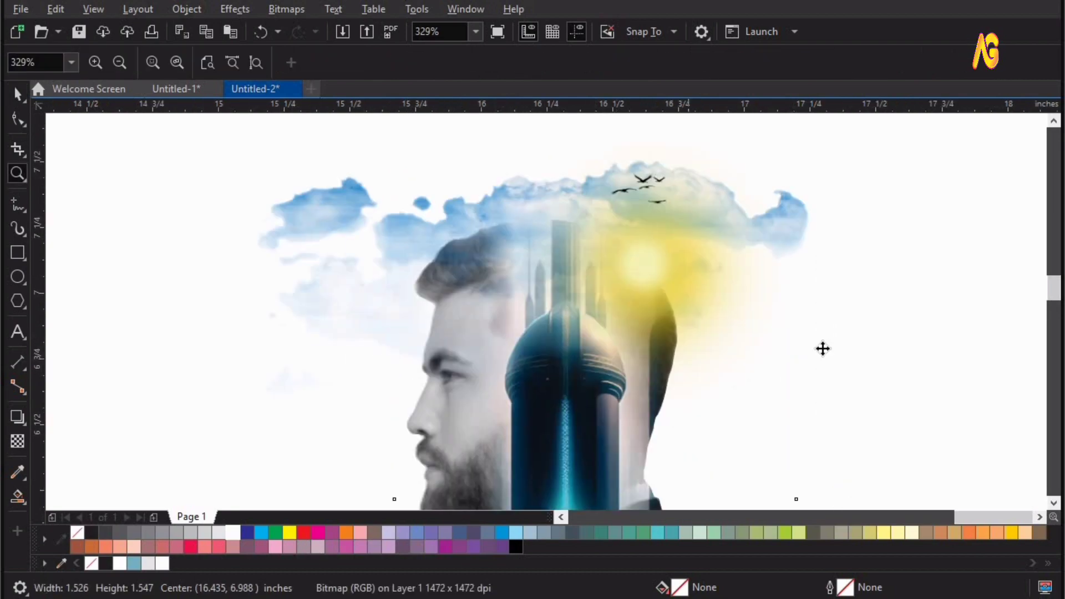
{"action": "key", "text": "space"}
{"action": "left_click_drag", "start_coordinate": [650, 272], "coordinate": [642, 281]}
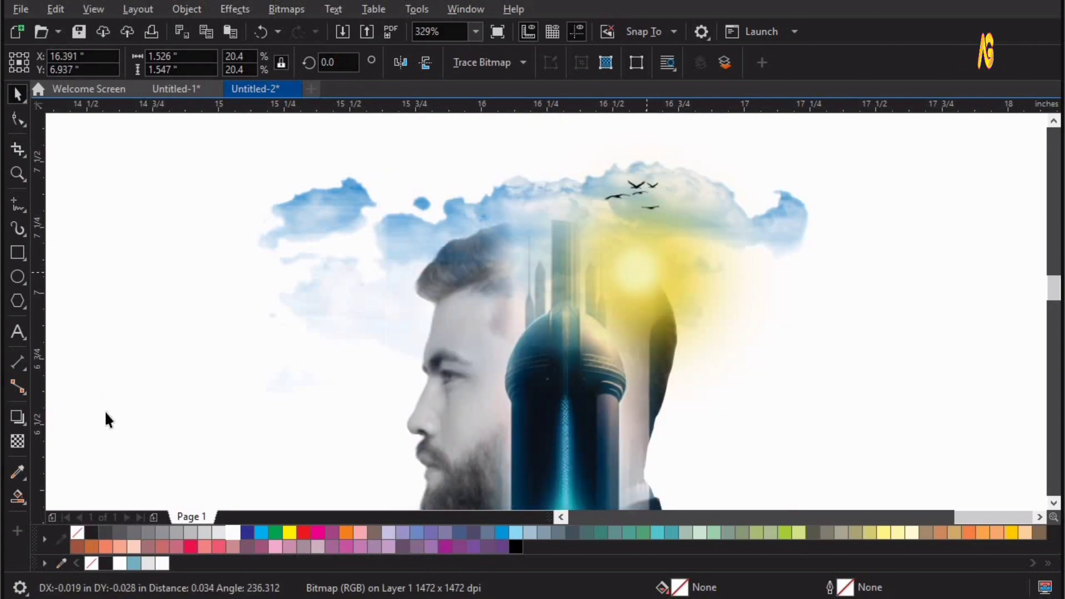
Apply a uniform transparency of 26% to the sun-and-birds image
{"action": "left_click", "coordinate": [17, 441]}
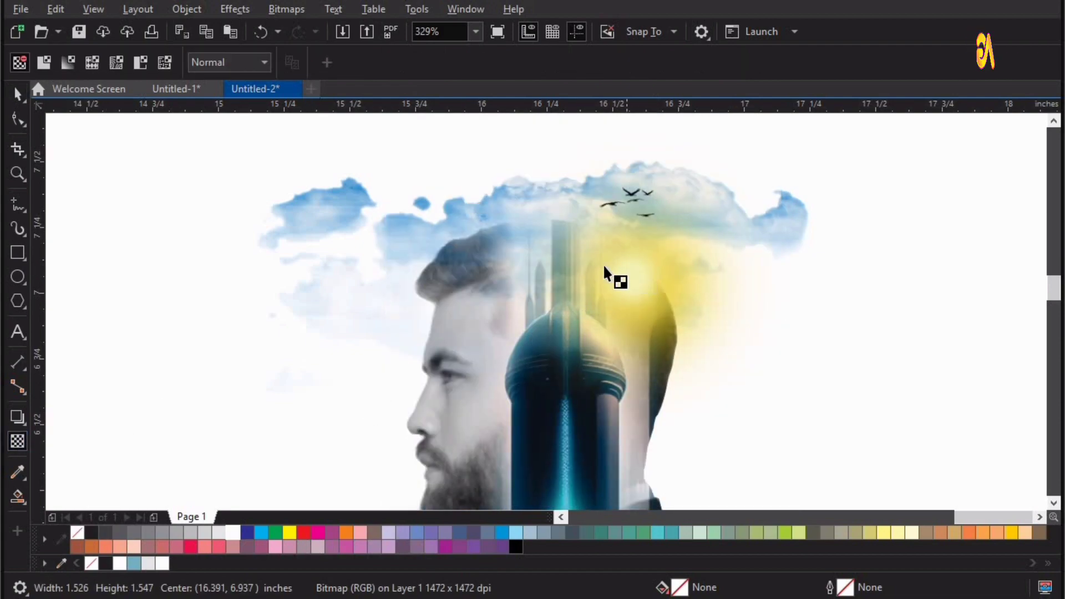
{"action": "scroll", "coordinate": [602, 264], "scroll_direction": "down", "scroll_amount": 3}
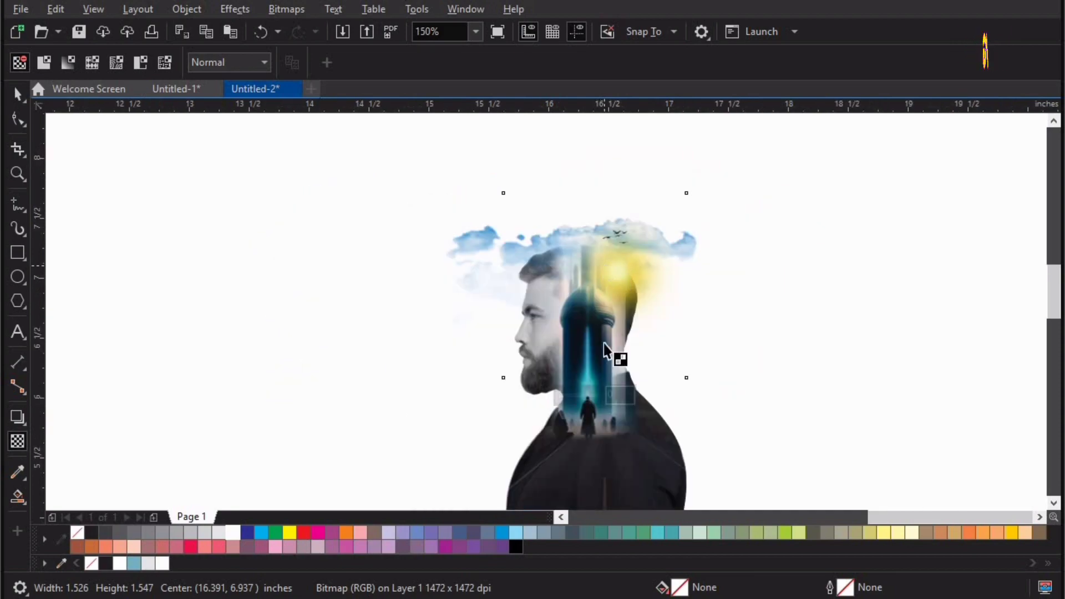
{"action": "left_click_drag", "start_coordinate": [559, 396], "coordinate": [568, 395]}
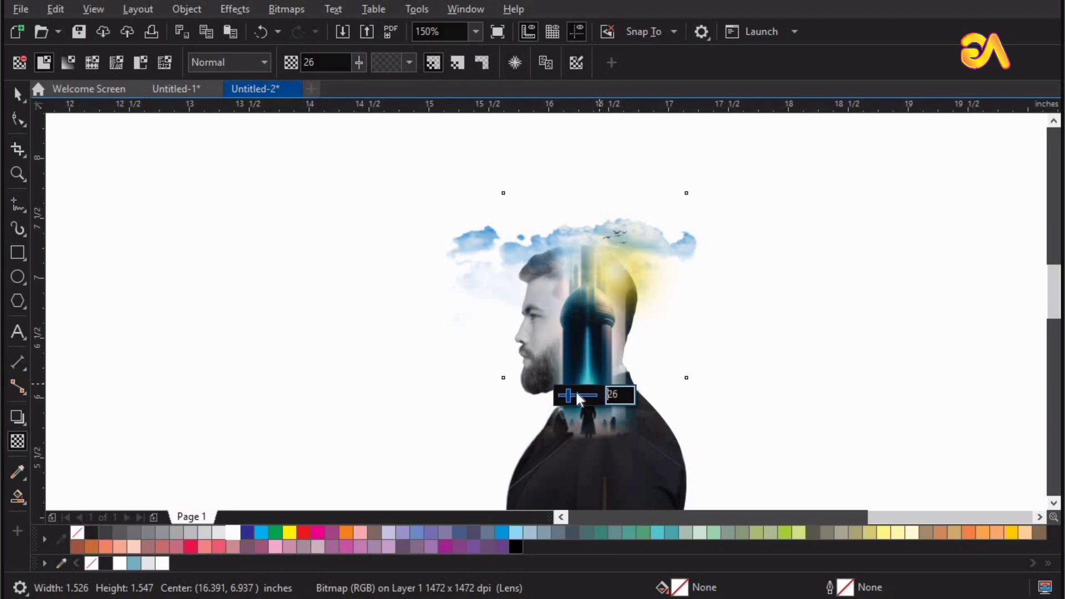
{"action": "left_click", "coordinate": [832, 182]}
{"action": "key", "text": "space"}
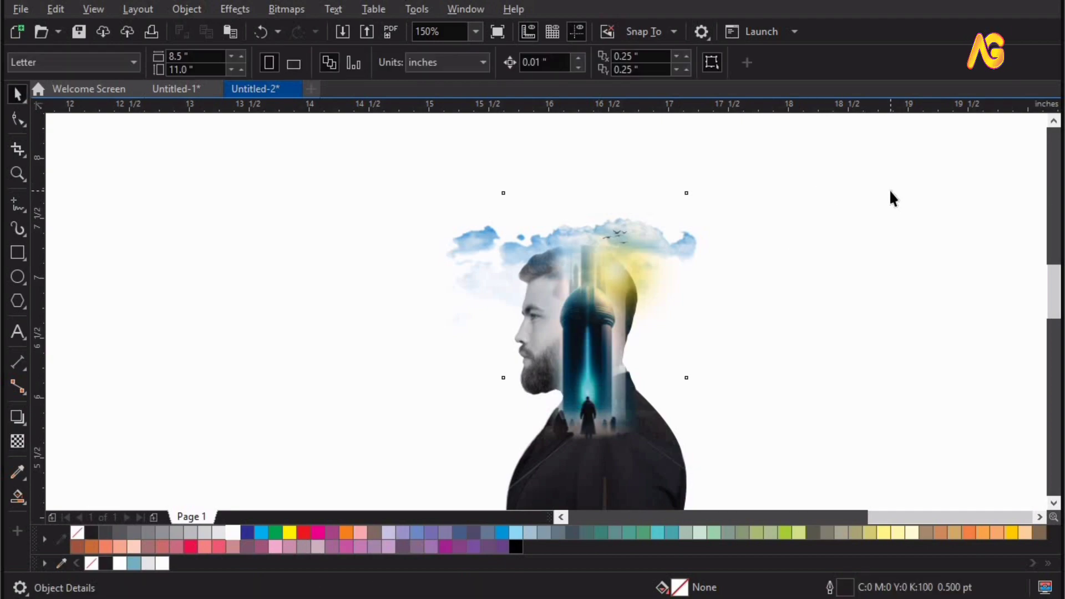
{"action": "key", "text": "F4"}
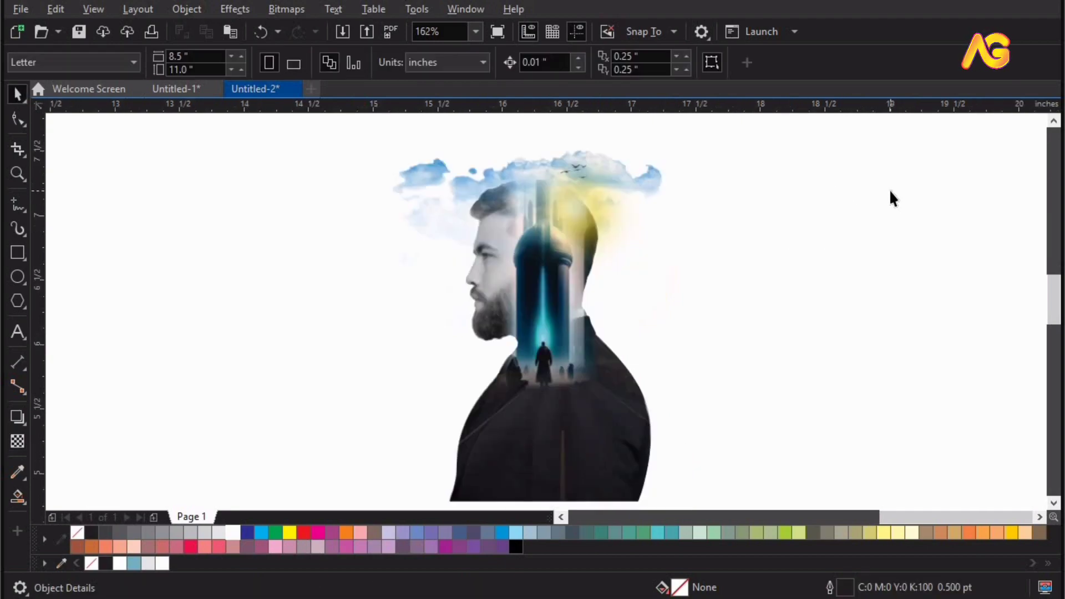
Place the flock-of-birds image over the clouds so that it spans the man's hair and the building's towers
{"action": "scroll", "coordinate": [360, 319], "scroll_direction": "down", "scroll_amount": 1}
{"action": "left_click", "coordinate": [363, 327]}
{"action": "key", "text": "F2"}
{"action": "left_click_drag", "start_coordinate": [281, 288], "coordinate": [940, 497]}
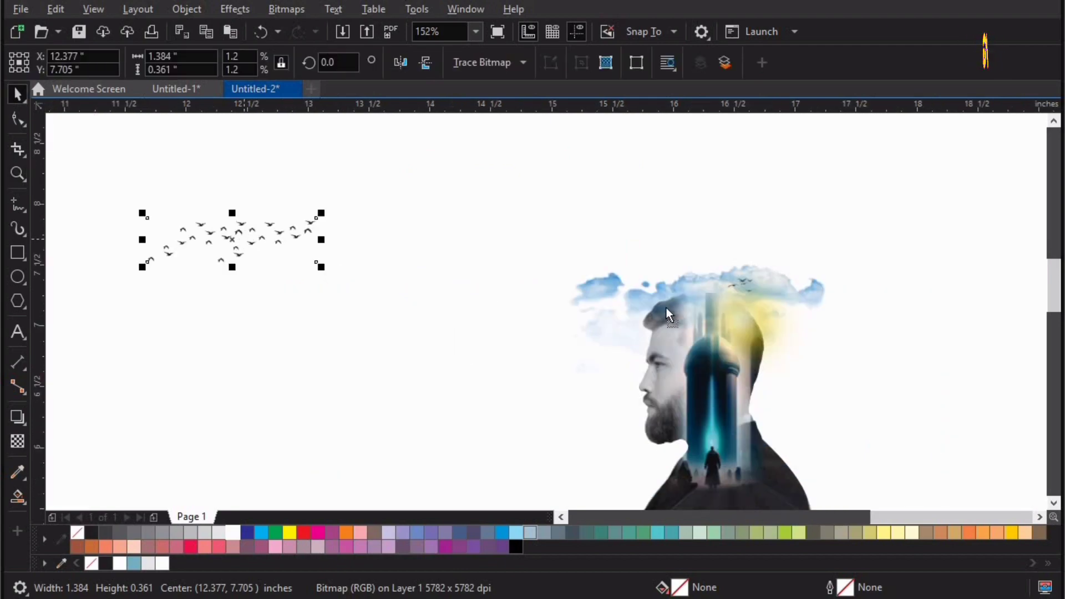
{"action": "left_click_drag", "start_coordinate": [237, 240], "coordinate": [667, 308]}
{"action": "key", "text": "F2"}
{"action": "left_click_drag", "start_coordinate": [437, 214], "coordinate": [948, 417]}
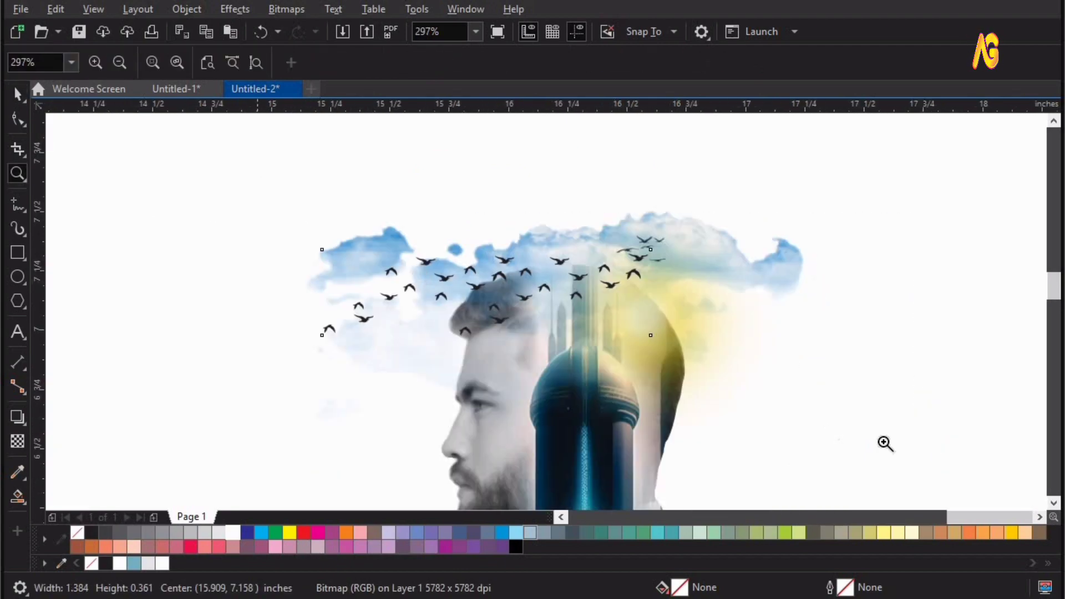
{"action": "left_click_drag", "start_coordinate": [257, 184], "coordinate": [883, 442]}
{"action": "left_click_drag", "start_coordinate": [508, 272], "coordinate": [543, 288]}
{"action": "scroll", "coordinate": [929, 418], "scroll_direction": "down", "scroll_amount": 5}
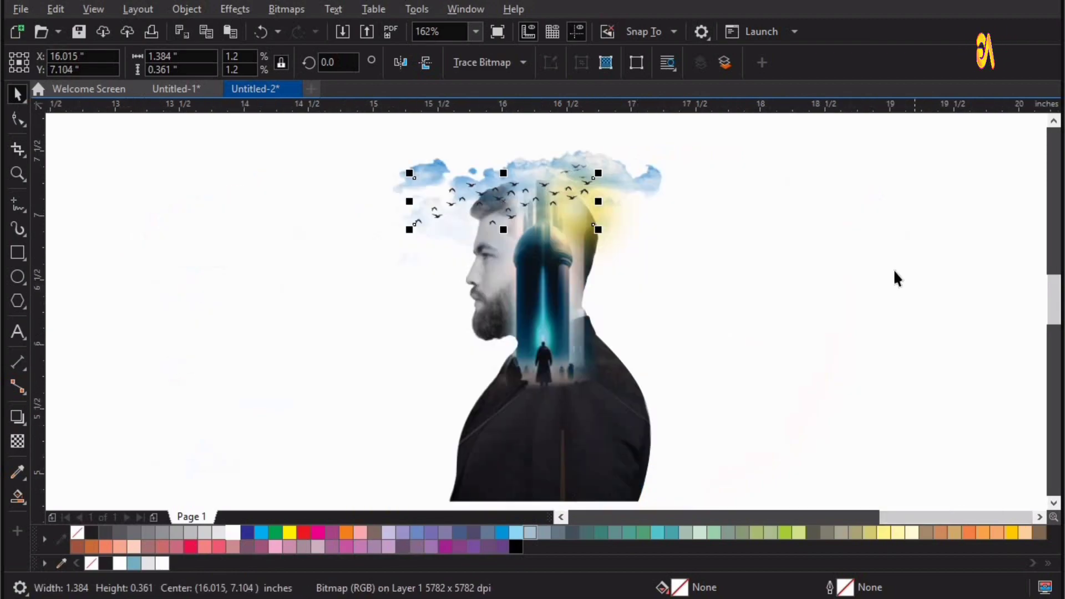
{"action": "left_click", "coordinate": [893, 277]}
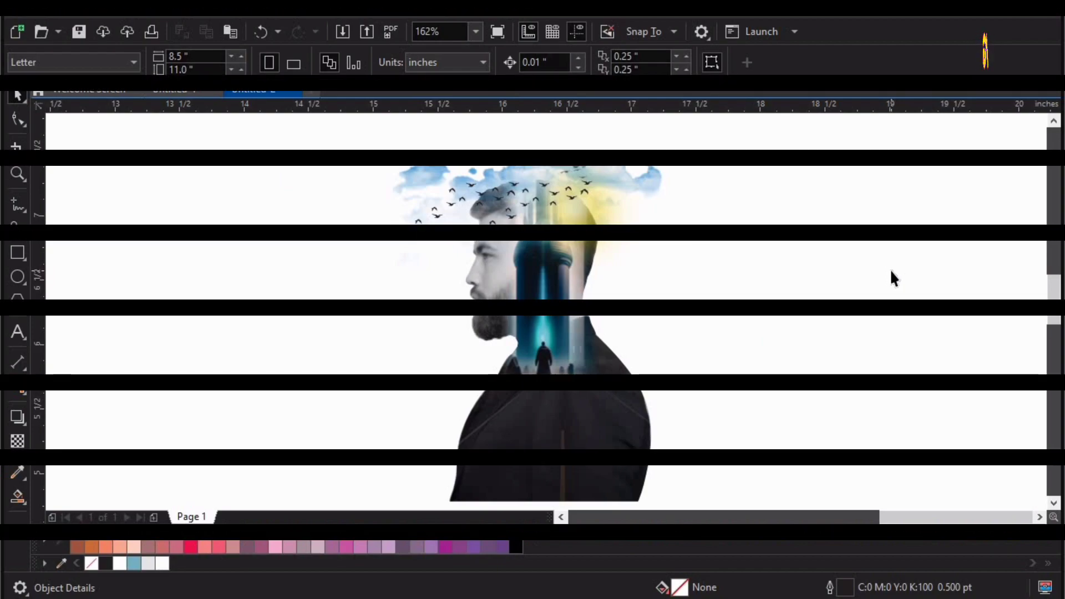